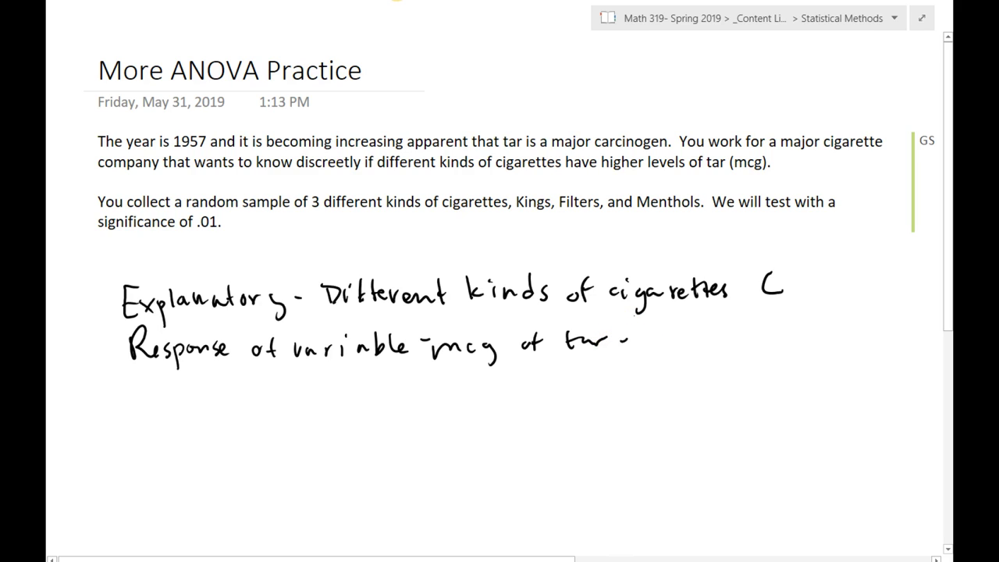
# Mark the response variable 'Q' and ink 'C – Q' below the variables
pyautogui.moveTo(681, 326)
pyautogui.mouseDown()
pyautogui.moveTo(669, 346)
pyautogui.moveTo(689, 336)
pyautogui.moveTo(694, 352)
pyautogui.mouseUp()
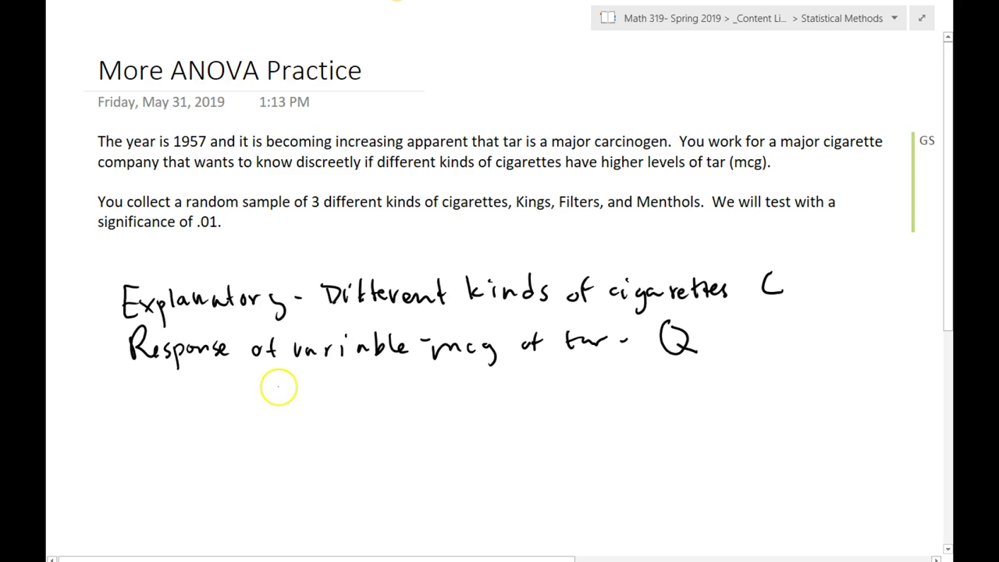
pyautogui.moveTo(302, 393)
pyautogui.mouseDown()
pyautogui.moveTo(294, 420)
pyautogui.moveTo(345, 399)
pyautogui.mouseUp()
pyautogui.moveTo(373, 389)
pyautogui.mouseDown()
pyautogui.moveTo(368, 402)
pyautogui.moveTo(373, 389)
pyautogui.moveTo(394, 421)
pyautogui.mouseUp()
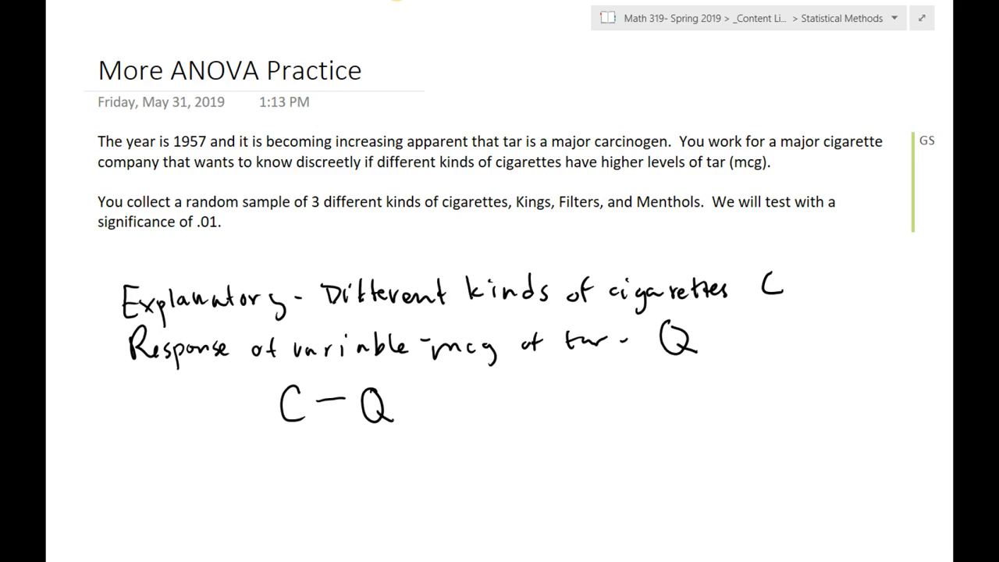
# Ink '- 3 samples -' and 'ANOVA' beneath, then begin the 'H₀:' label further down
pyautogui.moveTo(187, 453); pyautogui.dragTo(191, 480)
pyautogui.moveTo(252, 466)
pyautogui.mouseDown()
pyautogui.moveTo(310, 470)
pyautogui.moveTo(326, 492)
pyautogui.moveTo(390, 467)
pyautogui.mouseUp()
pyautogui.moveTo(156, 471); pyautogui.dragTo(167, 470)
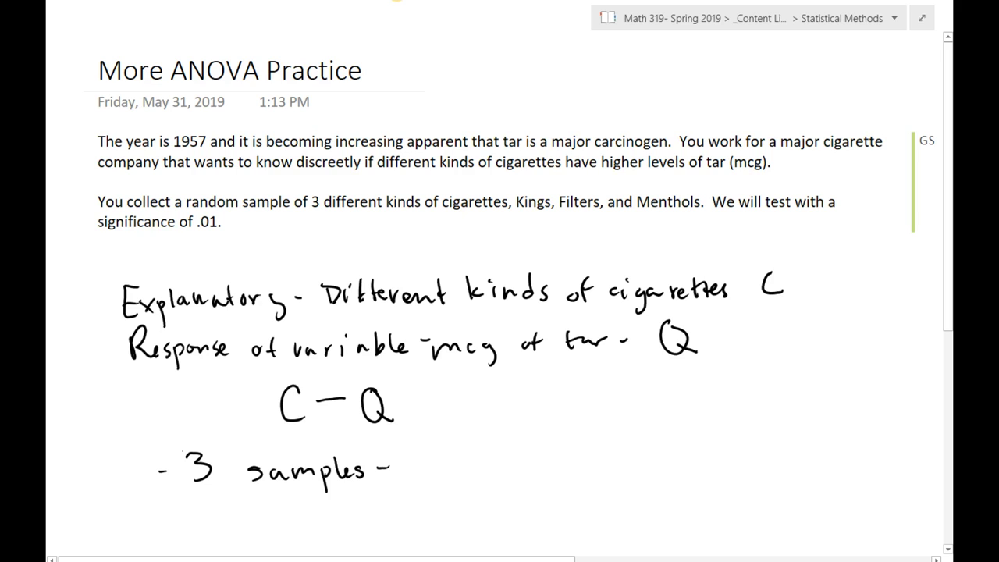
pyautogui.moveTo(162, 528)
pyautogui.mouseDown()
pyautogui.moveTo(171, 500)
pyautogui.moveTo(182, 523)
pyautogui.moveTo(199, 499)
pyautogui.moveTo(216, 522)
pyautogui.moveTo(223, 493)
pyautogui.moveTo(253, 524)
pyautogui.moveTo(258, 504)
pyautogui.moveTo(267, 526)
pyautogui.moveTo(272, 501)
pyautogui.moveTo(287, 529)
pyautogui.mouseUp()
pyautogui.moveTo(268, 515); pyautogui.dragTo(283, 516)
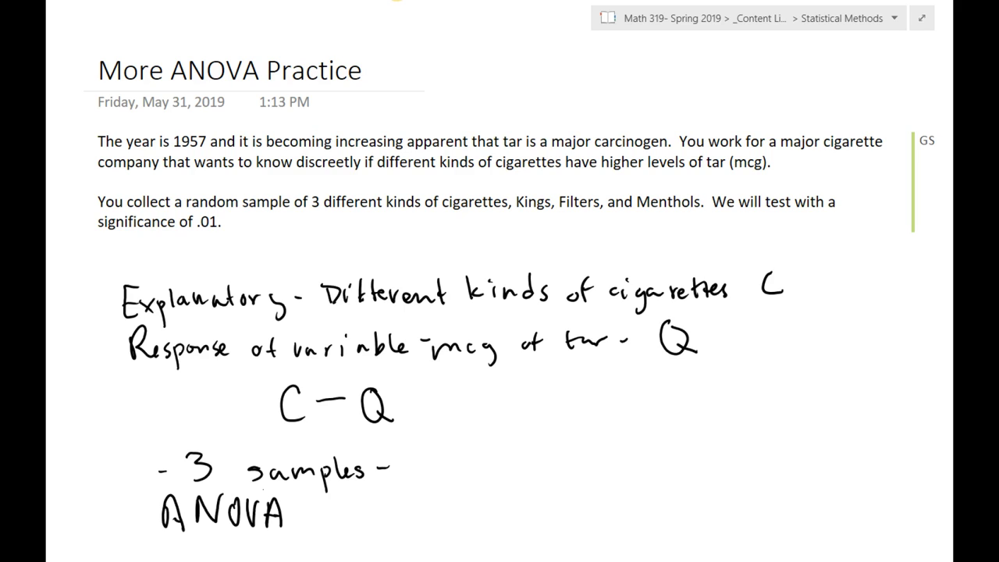
pyautogui.scroll(-5, 653, 383)
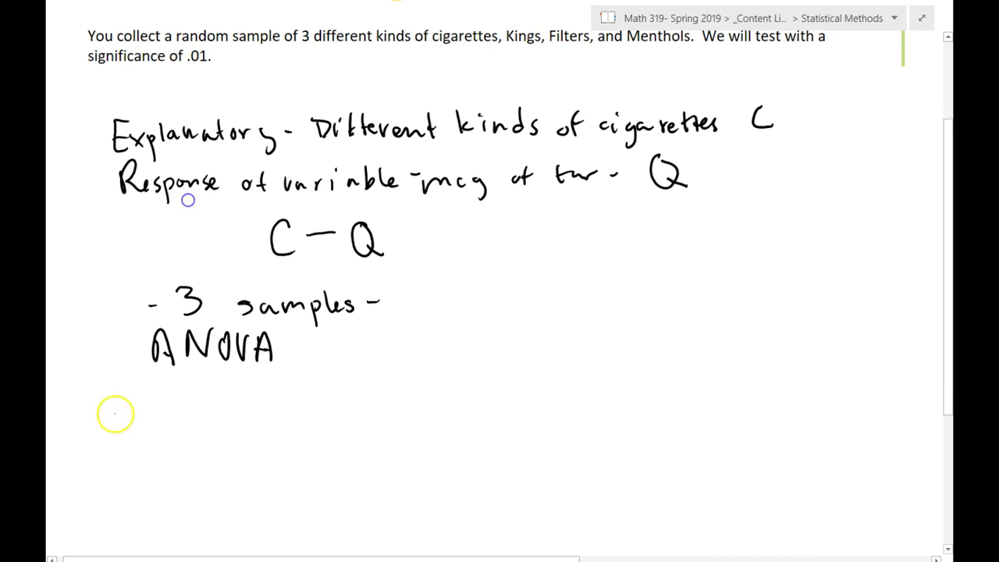
pyautogui.moveTo(117, 400)
pyautogui.mouseDown()
pyautogui.moveTo(117, 429)
pyautogui.moveTo(133, 414)
pyautogui.mouseUp()
# Ink 'H₀: There is no difference in levels of tar for any of the three cigarettes. μ1 = μ2 = μ3'
pyautogui.moveTo(133, 400); pyautogui.dragTo(140, 428)
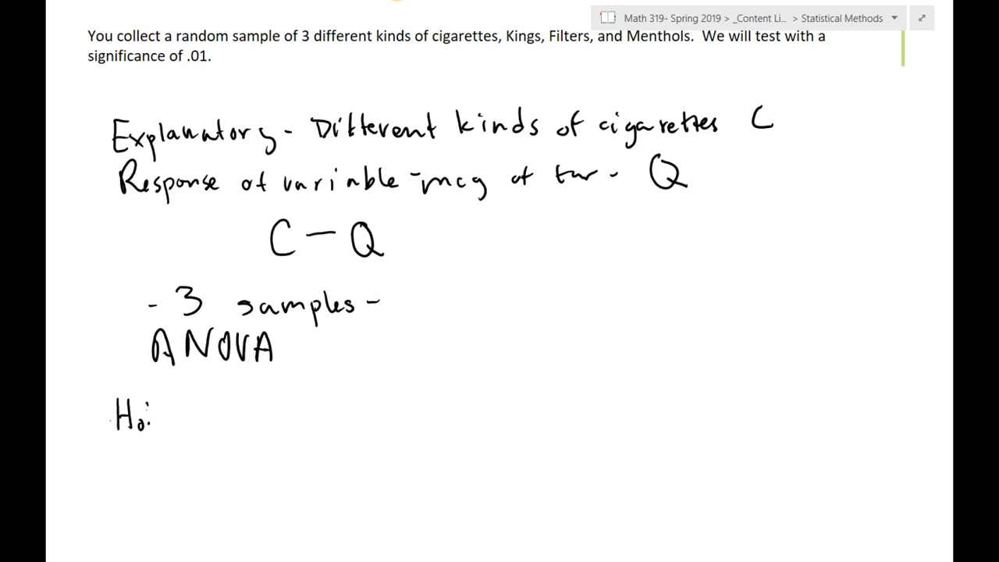
pyautogui.moveTo(179, 400)
pyautogui.mouseDown()
pyautogui.moveTo(216, 406)
pyautogui.moveTo(211, 423)
pyautogui.moveTo(266, 415)
pyautogui.moveTo(279, 426)
pyautogui.moveTo(361, 395)
pyautogui.moveTo(352, 410)
pyautogui.moveTo(368, 383)
pyautogui.moveTo(386, 409)
pyautogui.moveTo(495, 398)
pyautogui.moveTo(508, 406)
pyautogui.moveTo(536, 379)
pyautogui.moveTo(550, 399)
pyautogui.moveTo(598, 395)
pyautogui.moveTo(674, 368)
pyautogui.moveTo(678, 394)
pyautogui.moveTo(702, 380)
pyautogui.moveTo(788, 378)
pyautogui.moveTo(800, 394)
pyautogui.mouseUp()
pyautogui.moveTo(210, 448)
pyautogui.mouseDown()
pyautogui.moveTo(264, 459)
pyautogui.moveTo(425, 449)
pyautogui.moveTo(424, 462)
pyautogui.moveTo(531, 441)
pyautogui.mouseUp()
pyautogui.click(537, 442)
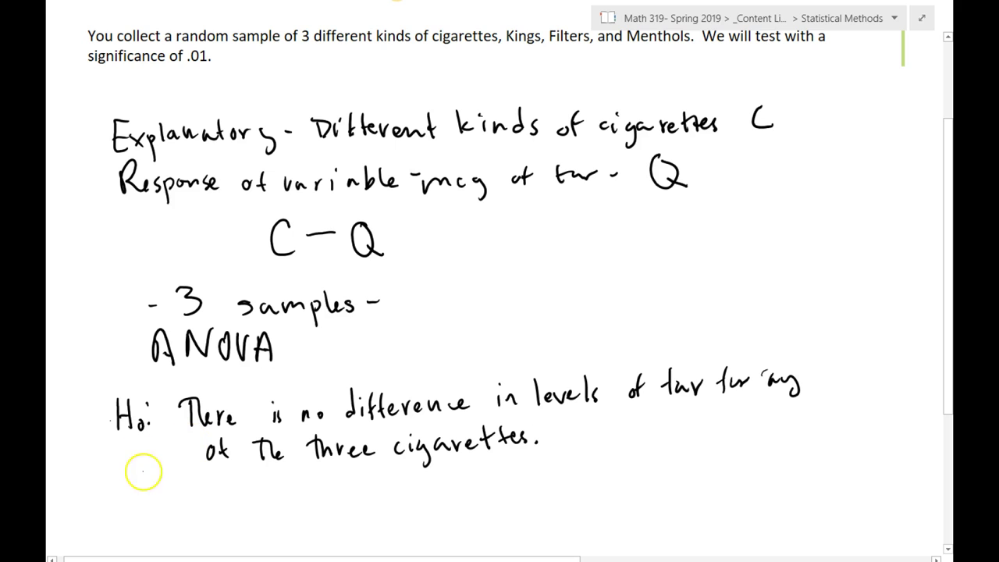
pyautogui.moveTo(191, 508)
pyautogui.mouseDown()
pyautogui.moveTo(224, 479)
pyautogui.moveTo(229, 494)
pyautogui.moveTo(234, 482)
pyautogui.moveTo(261, 481)
pyautogui.mouseUp()
pyautogui.moveTo(250, 490)
pyautogui.mouseDown()
pyautogui.moveTo(274, 466)
pyautogui.moveTo(287, 469)
pyautogui.moveTo(278, 489)
pyautogui.moveTo(301, 475)
pyautogui.moveTo(317, 498)
pyautogui.moveTo(343, 479)
pyautogui.moveTo(394, 495)
pyautogui.mouseUp()
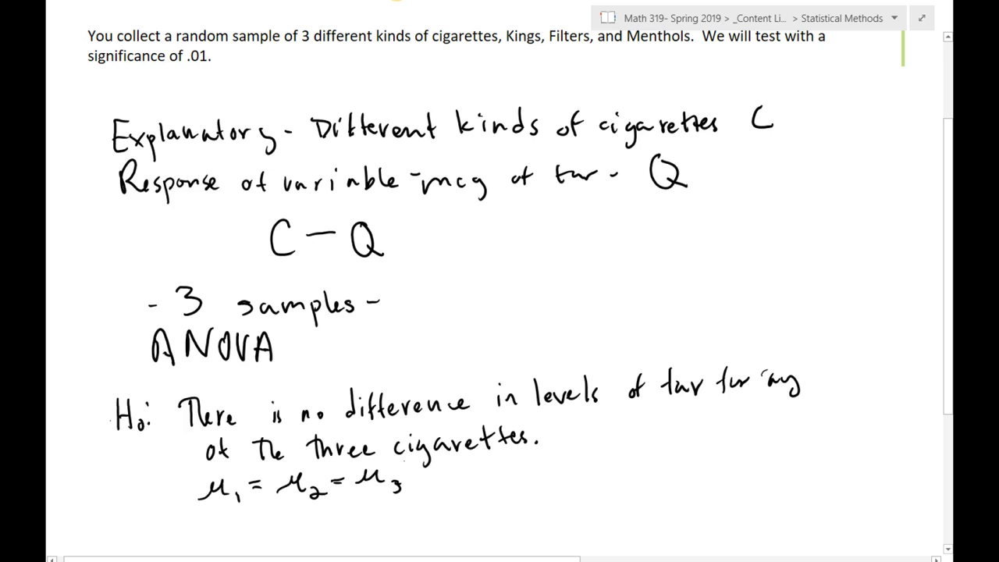
pyautogui.click(948, 549)
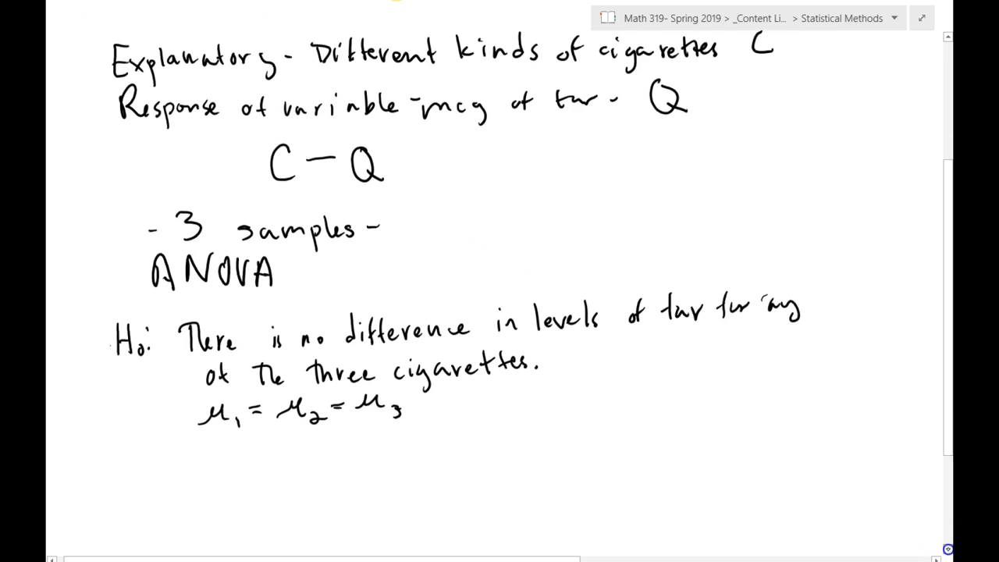
# Ink the 'Ha:' label below the null hypothesis
pyautogui.moveTo(119, 396)
pyautogui.mouseDown()
pyautogui.moveTo(120, 420)
pyautogui.moveTo(133, 408)
pyautogui.mouseUp()
pyautogui.moveTo(134, 395)
pyautogui.mouseDown()
pyautogui.moveTo(134, 421)
pyautogui.moveTo(148, 423)
pyautogui.mouseUp()
pyautogui.click(145, 417)
pyautogui.click(159, 405)
pyautogui.click(160, 417)
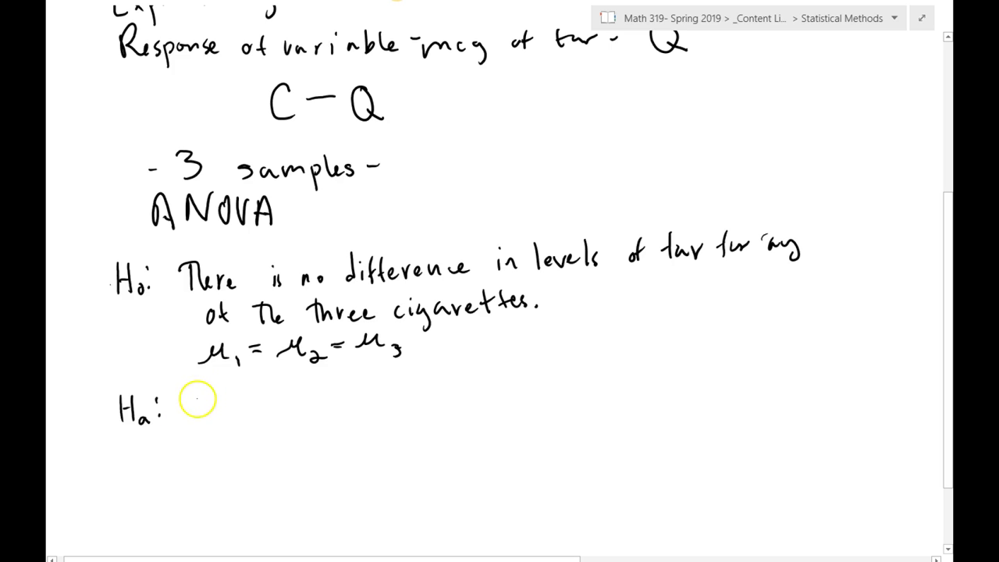
# Ink 'At least one of the levels of tar is different from the group.' after the label
pyautogui.moveTo(196, 395)
pyautogui.mouseDown()
pyautogui.moveTo(199, 420)
pyautogui.moveTo(215, 422)
pyautogui.moveTo(214, 409)
pyautogui.moveTo(220, 425)
pyautogui.mouseUp()
pyautogui.moveTo(212, 408)
pyautogui.mouseDown()
pyautogui.moveTo(249, 400)
pyautogui.moveTo(251, 421)
pyautogui.moveTo(278, 420)
pyautogui.mouseUp()
pyautogui.moveTo(285, 409)
pyautogui.mouseDown()
pyautogui.moveTo(281, 421)
pyautogui.moveTo(294, 420)
pyautogui.mouseUp()
pyautogui.moveTo(287, 406); pyautogui.dragTo(368, 413)
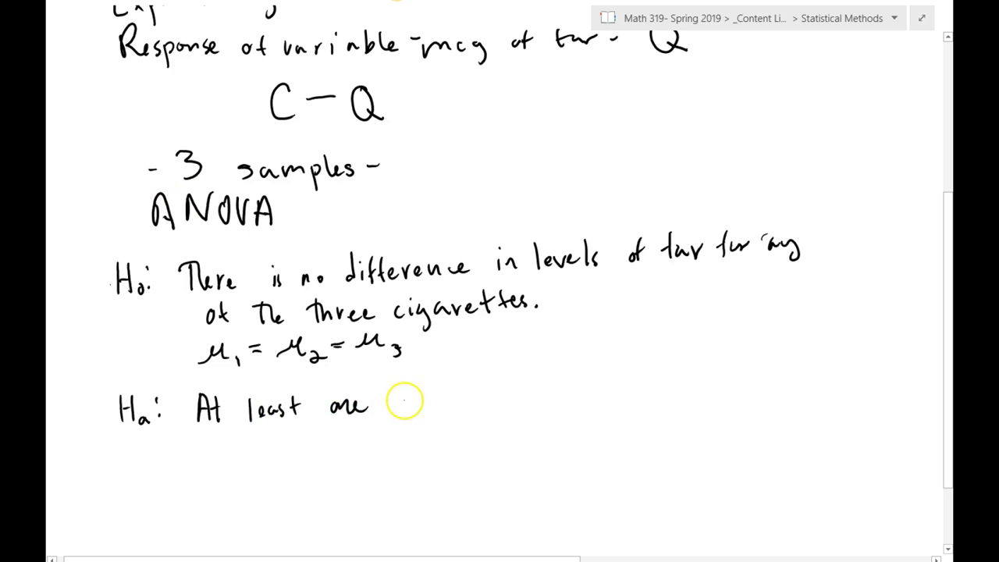
pyautogui.moveTo(408, 401)
pyautogui.mouseDown()
pyautogui.moveTo(544, 400)
pyautogui.moveTo(591, 395)
pyautogui.moveTo(597, 384)
pyautogui.mouseUp()
pyautogui.moveTo(615, 378)
pyautogui.mouseDown()
pyautogui.moveTo(619, 398)
pyautogui.moveTo(651, 383)
pyautogui.moveTo(688, 399)
pyautogui.mouseUp()
pyautogui.moveTo(697, 391)
pyautogui.mouseDown()
pyautogui.moveTo(741, 373)
pyautogui.moveTo(756, 388)
pyautogui.moveTo(793, 388)
pyautogui.moveTo(822, 371)
pyautogui.moveTo(830, 384)
pyautogui.moveTo(881, 383)
pyautogui.mouseUp()
pyautogui.click(192, 441)
pyautogui.moveTo(205, 439)
pyautogui.mouseDown()
pyautogui.moveTo(257, 459)
pyautogui.moveTo(269, 446)
pyautogui.moveTo(306, 445)
pyautogui.moveTo(315, 460)
pyautogui.moveTo(329, 441)
pyautogui.mouseUp()
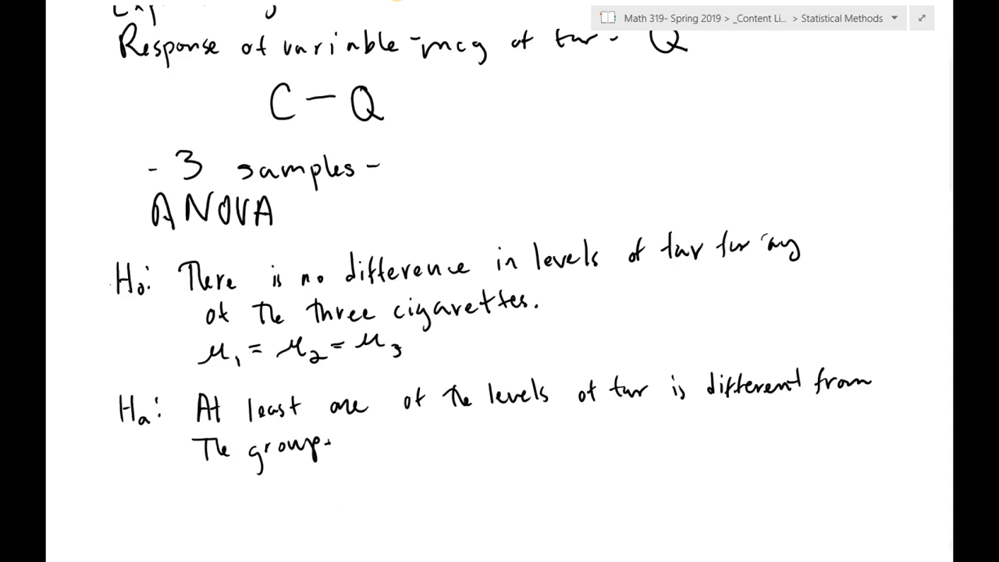
pyautogui.click(453, 559)
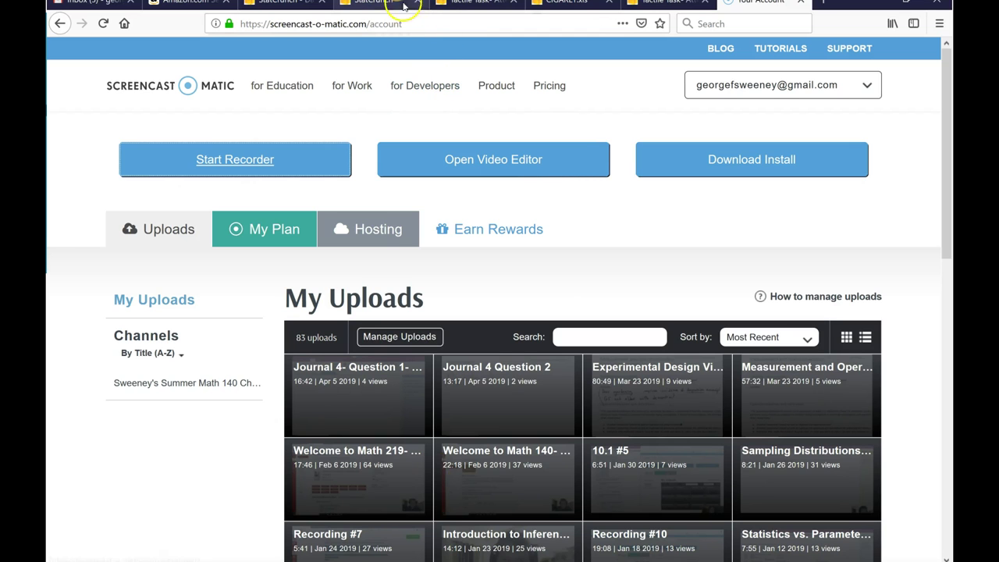
# Open CIGARET.xls from page 1 of the group's StatCrunch data sets
pyautogui.click(281, 3)
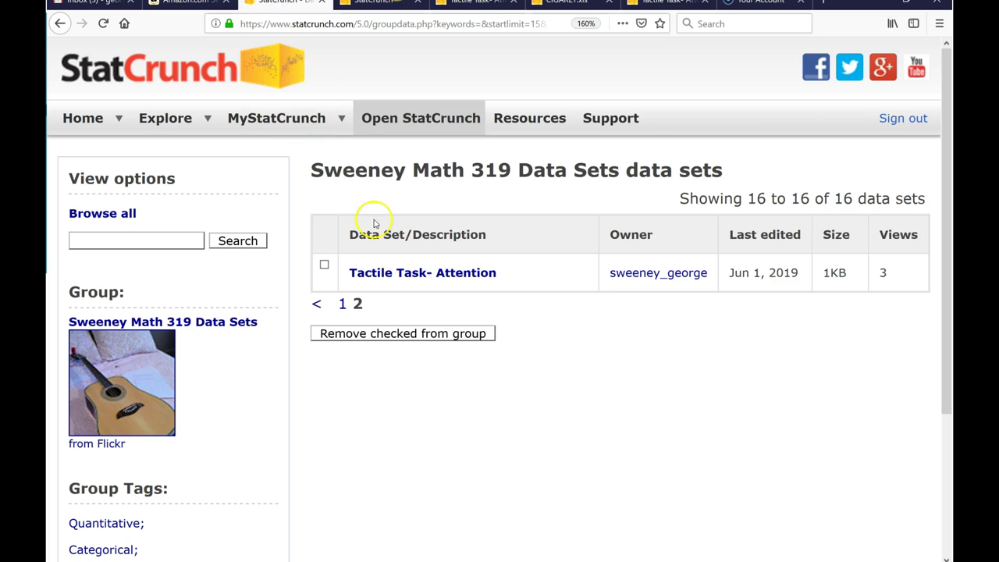
pyautogui.click(342, 305)
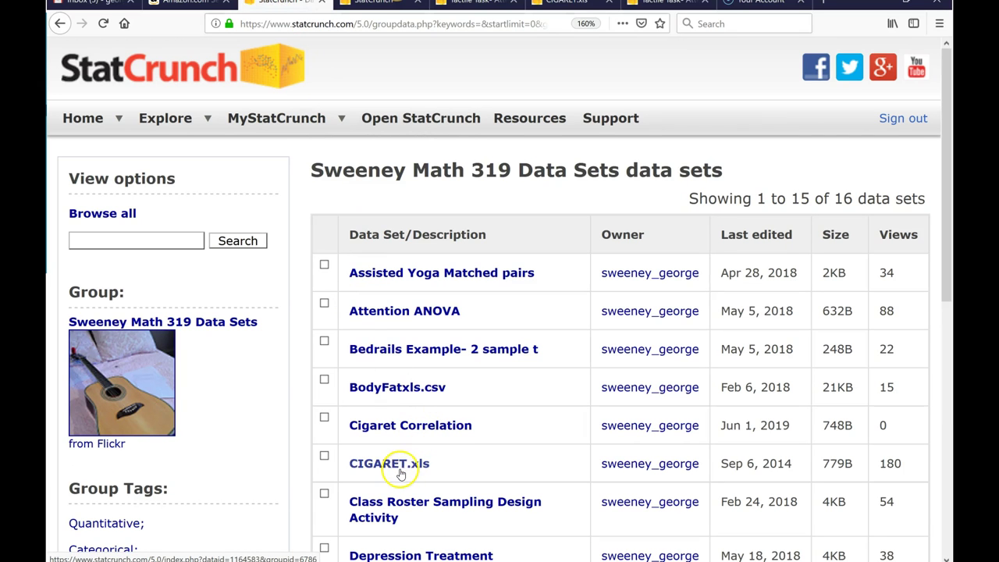
pyautogui.click(394, 469)
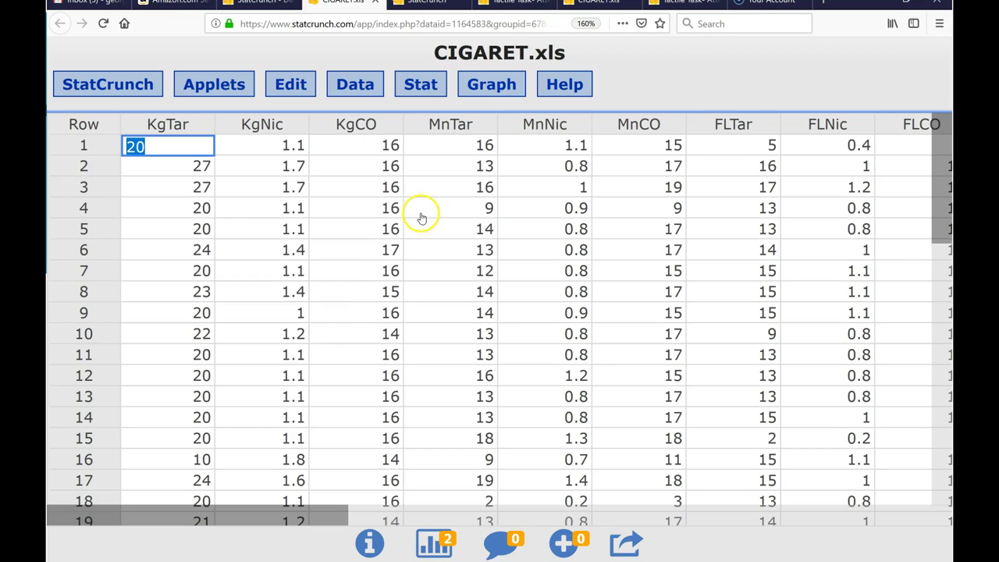
# Start a Boxplot with the KgTar, MnTar and FLTar columns selected
pyautogui.click(502, 86)
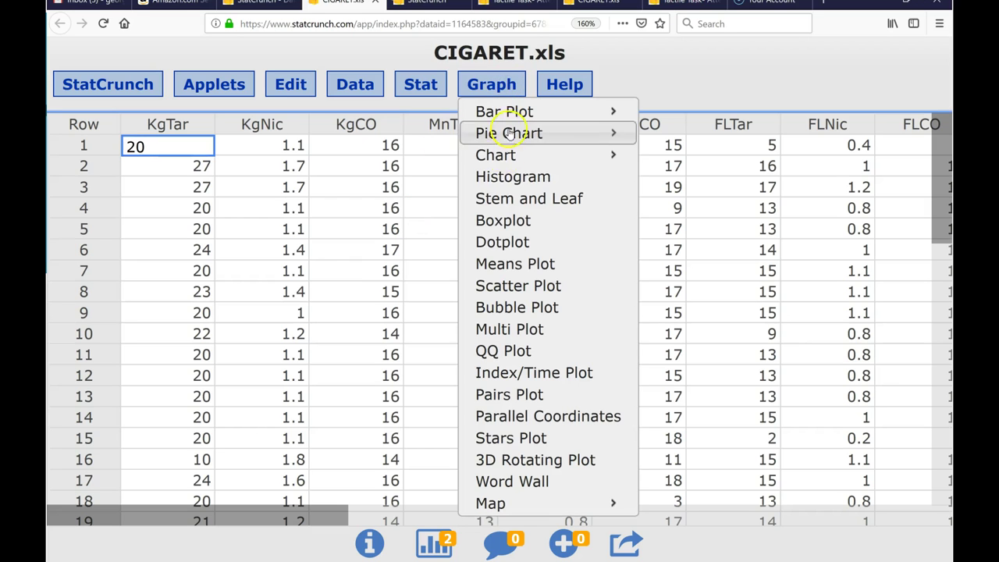
pyautogui.click(503, 226)
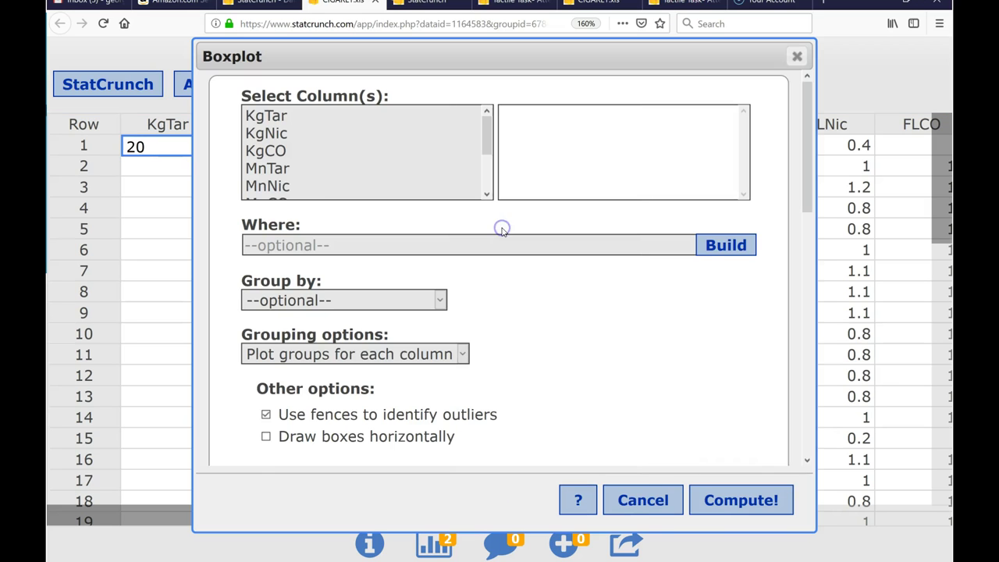
pyautogui.click(290, 117)
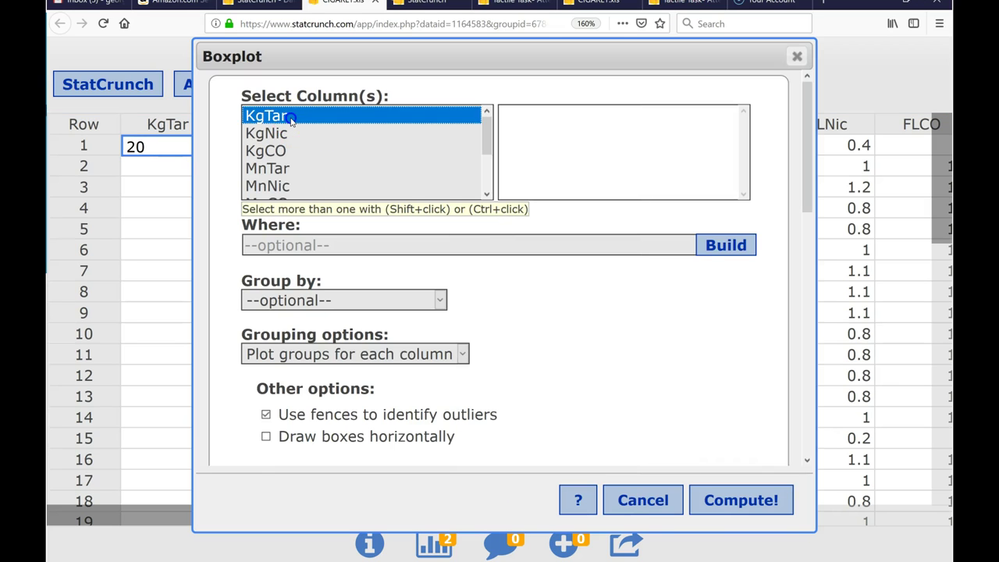
pyautogui.keyDown('ctrl'); pyautogui.click(284, 168); pyautogui.keyUp('ctrl')
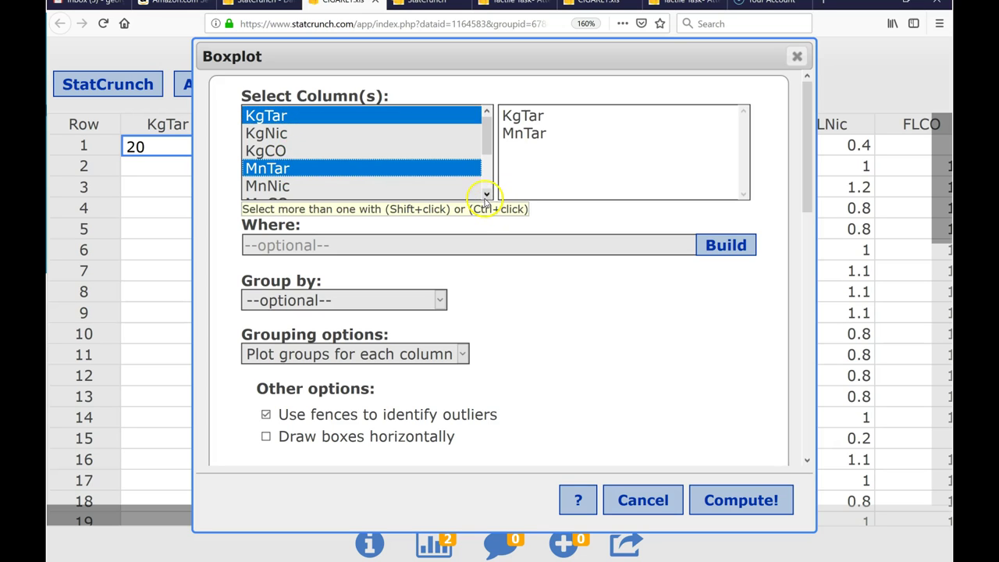
pyautogui.click(486, 196)
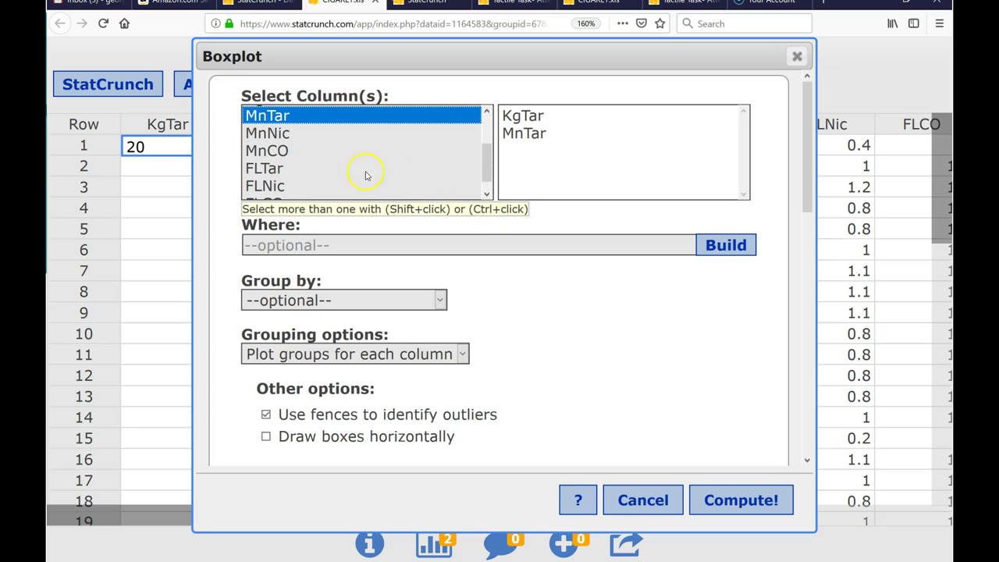
pyautogui.keyDown('ctrl'); pyautogui.click(302, 175); pyautogui.keyUp('ctrl')
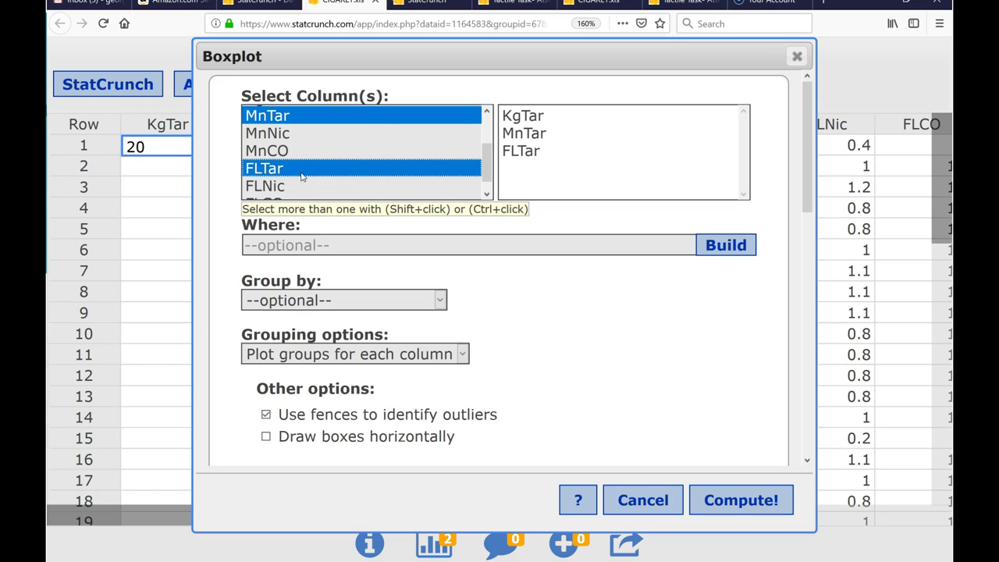
# Turn on the Median marker for each box
pyautogui.scroll(-3, 586, 352)
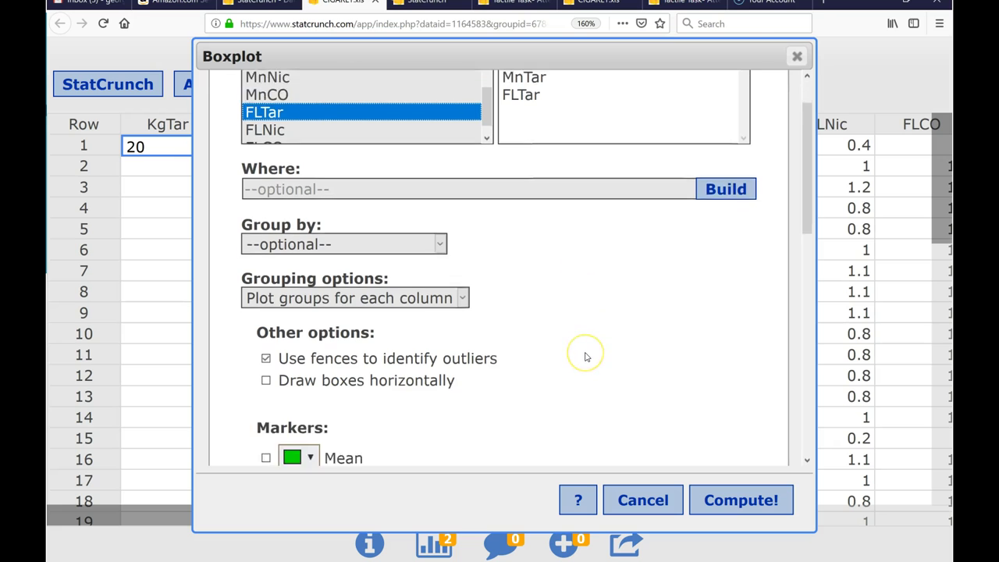
pyautogui.scroll(3, 586, 357)
pyautogui.scroll(-5, 587, 357)
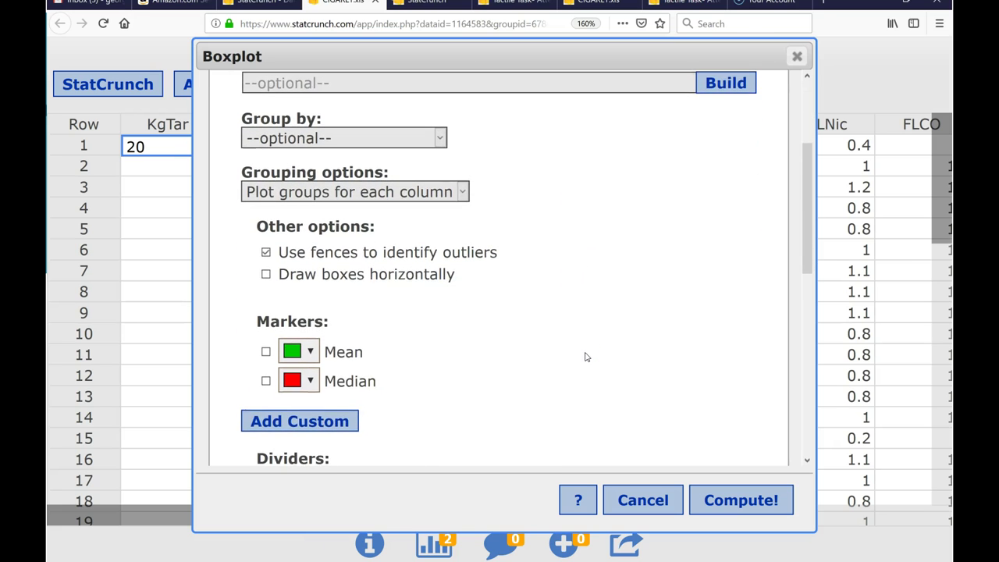
pyautogui.scroll(-1, 586, 357)
pyautogui.click(267, 338)
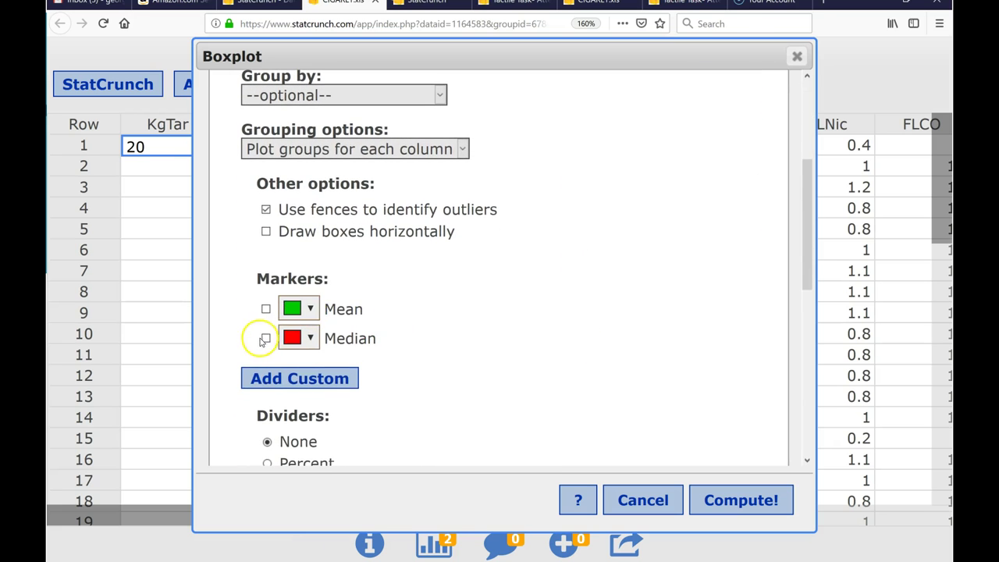
pyautogui.scroll(5, 542, 330)
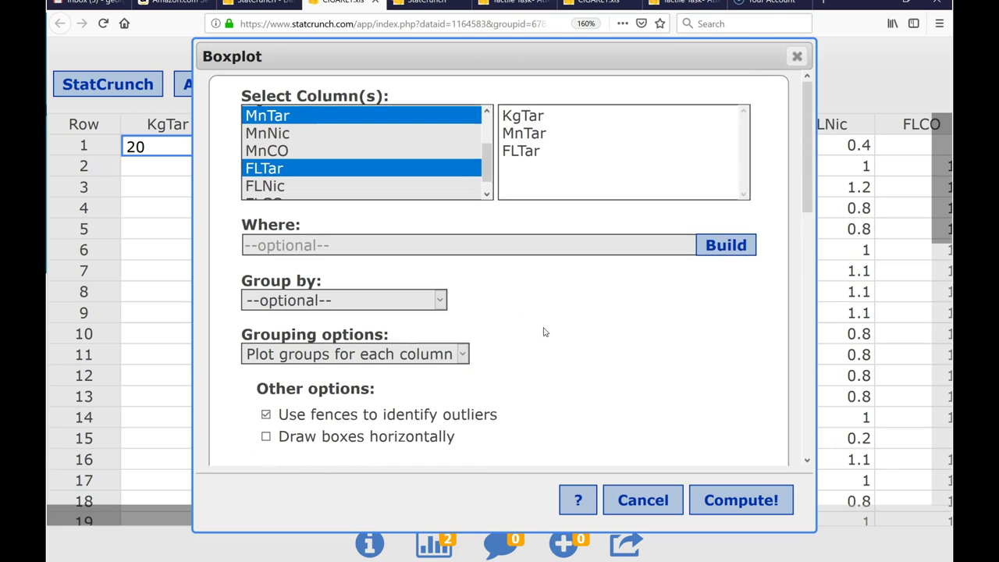
pyautogui.scroll(-5, 544, 332)
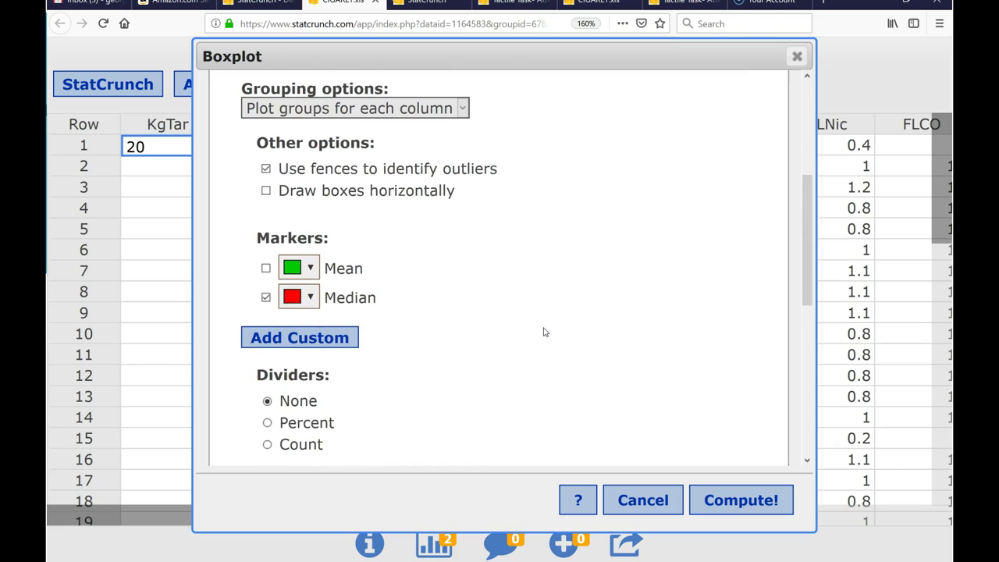
pyautogui.scroll(-5, 544, 332)
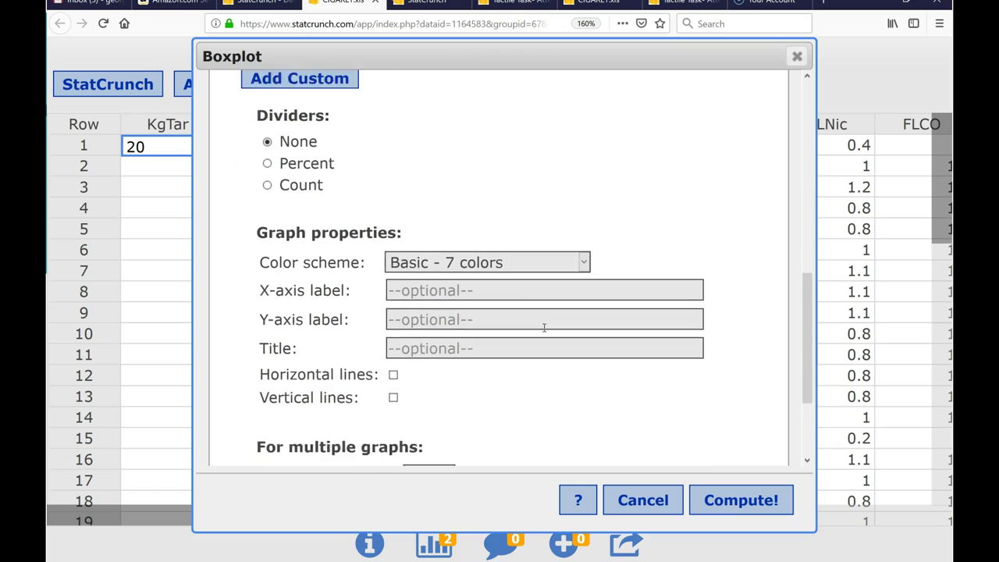
pyautogui.click(487, 249)
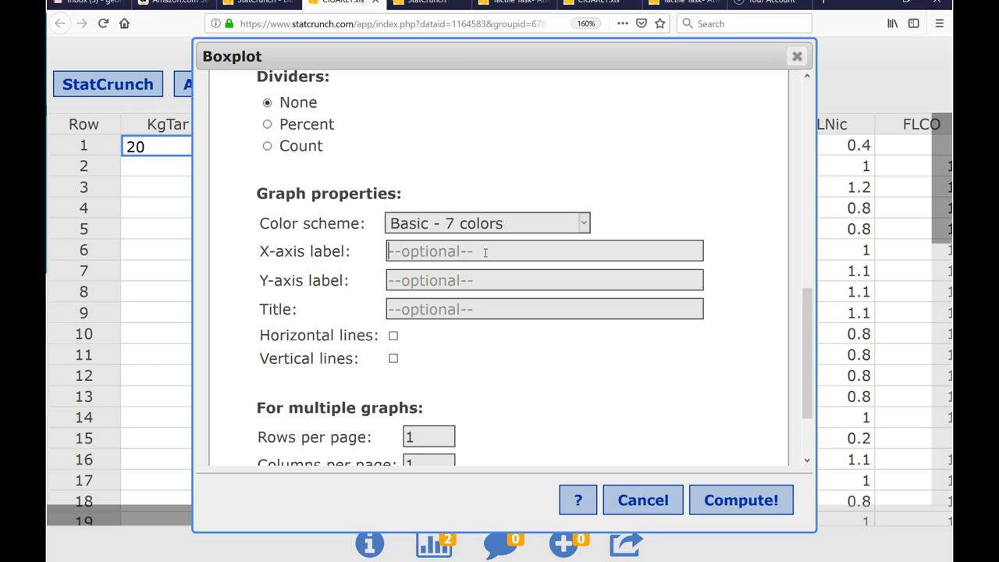
# Enter X label 'Cigarettes', Y label 'Mcg of Tar' and title 'Boxplot of Mcg of tar by cigarette'
pyautogui.write('Cigarettes')
pyautogui.click(472, 279)
pyautogui.write('M')
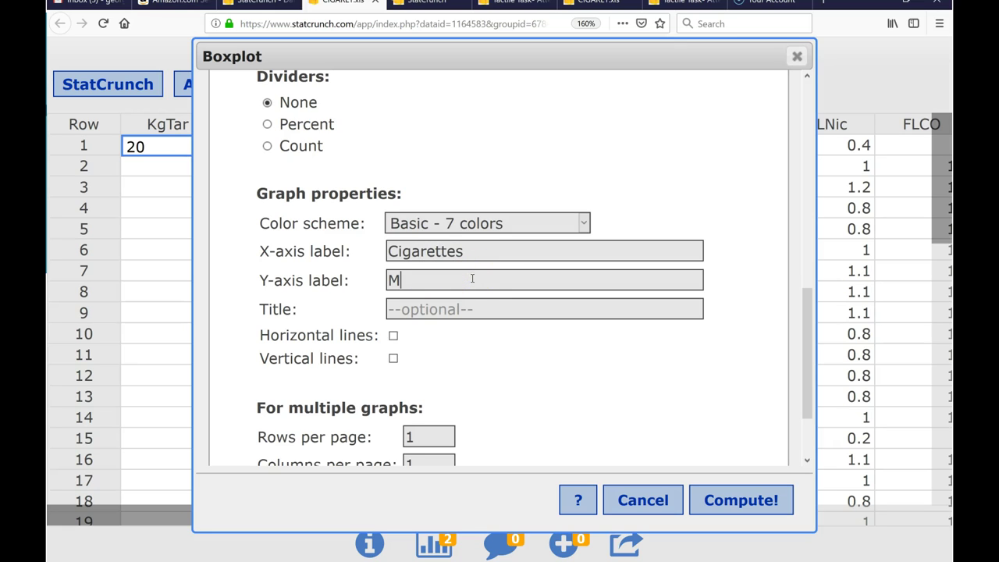
pyautogui.write('cg of Tar')
pyautogui.click(452, 317)
pyautogui.write('Boxplot of')
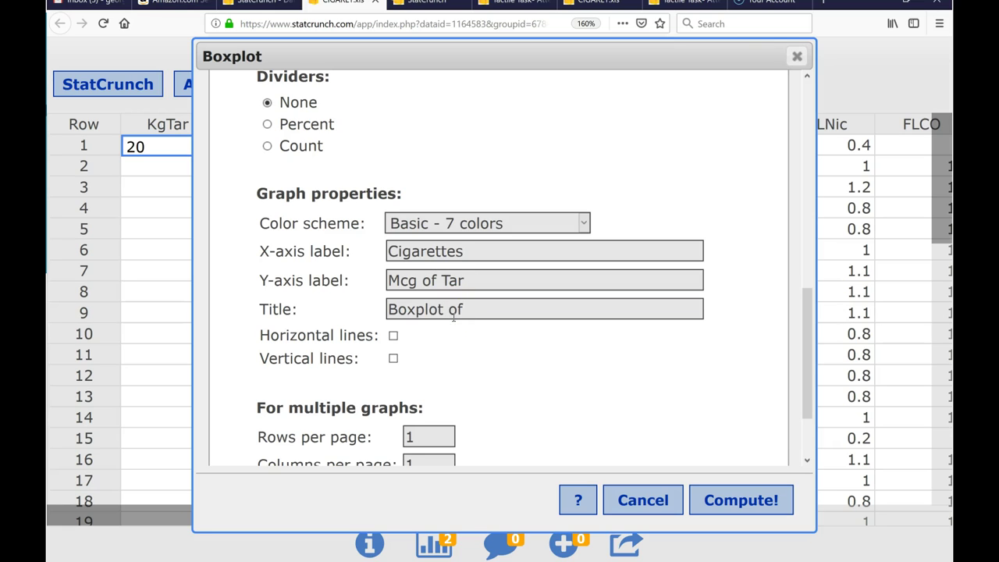
pyautogui.write(' Mcg of tar by')
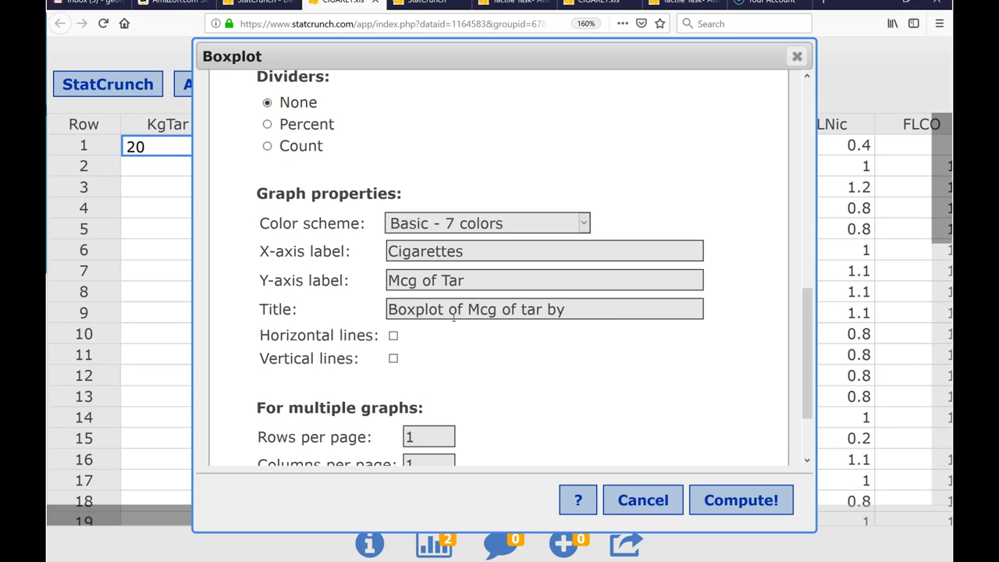
pyautogui.write(' cigarette')
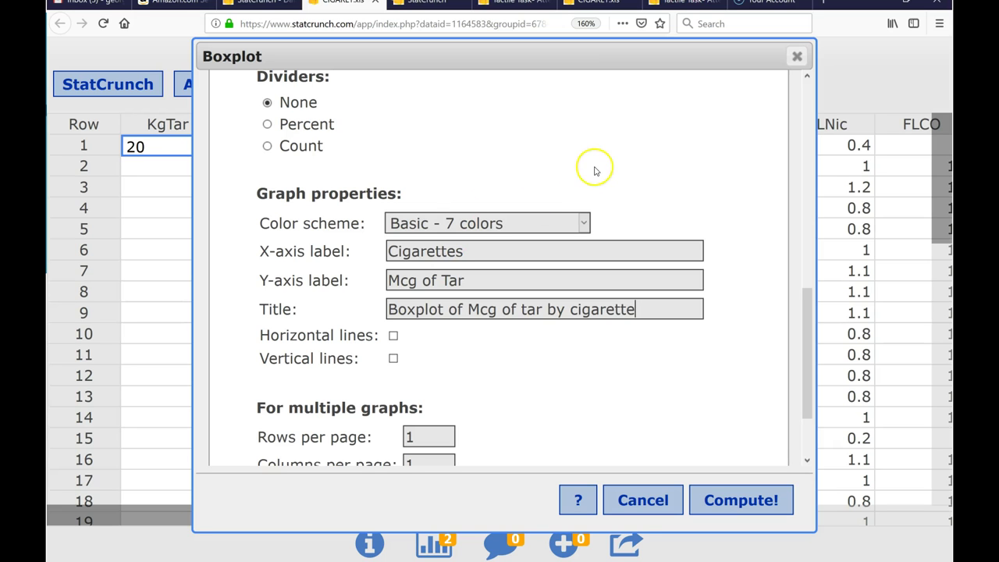
pyautogui.scroll(-2, 697, 207)
pyautogui.scroll(5, 696, 207)
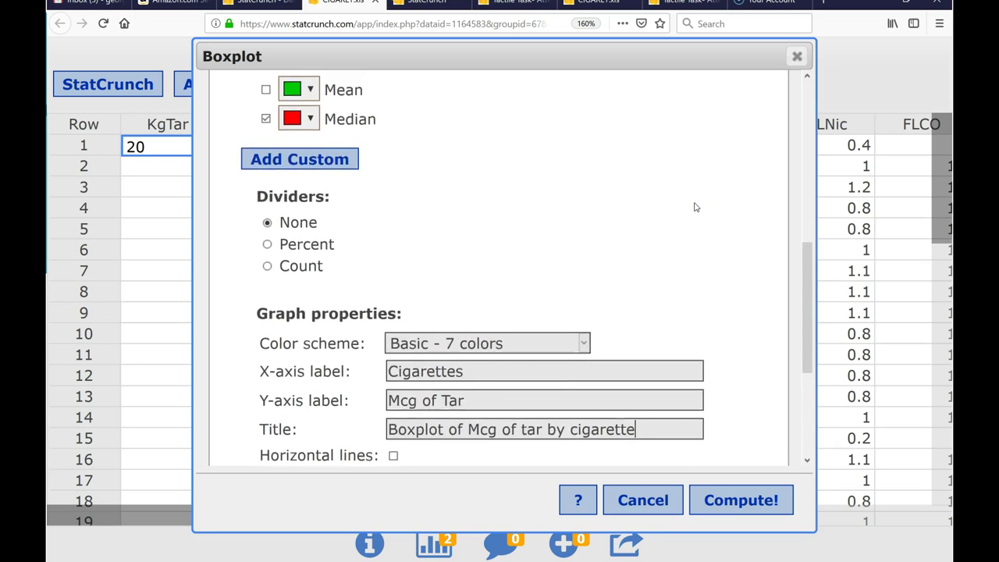
pyautogui.scroll(-5, 697, 207)
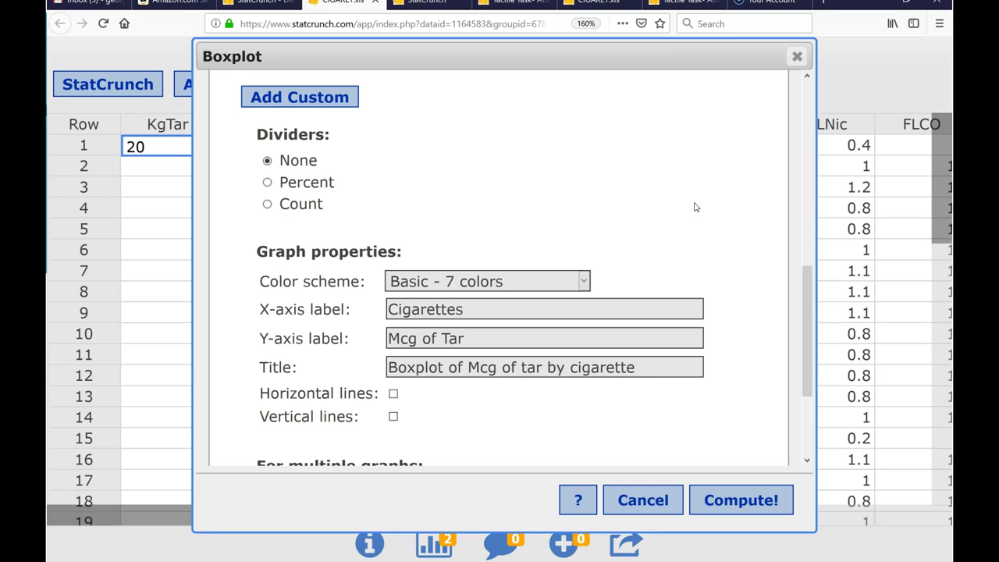
pyautogui.scroll(6, 696, 207)
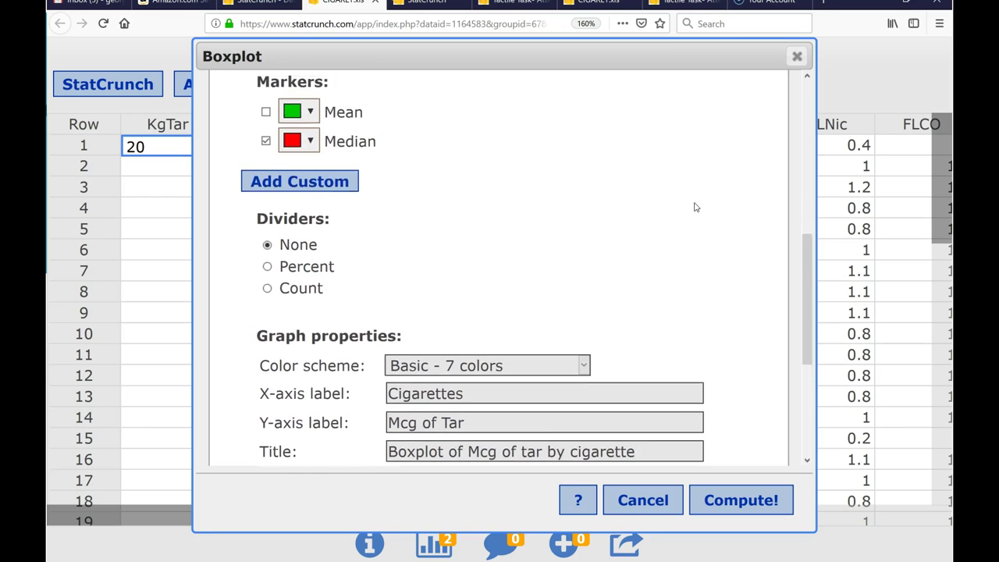
pyautogui.scroll(3, 696, 207)
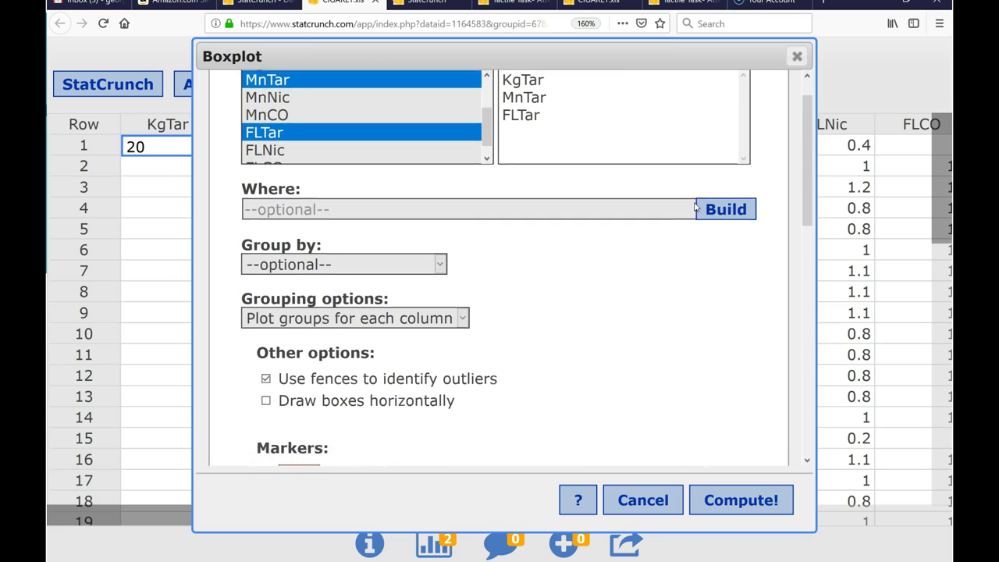
pyautogui.scroll(-2, 697, 207)
pyautogui.scroll(-9, 696, 206)
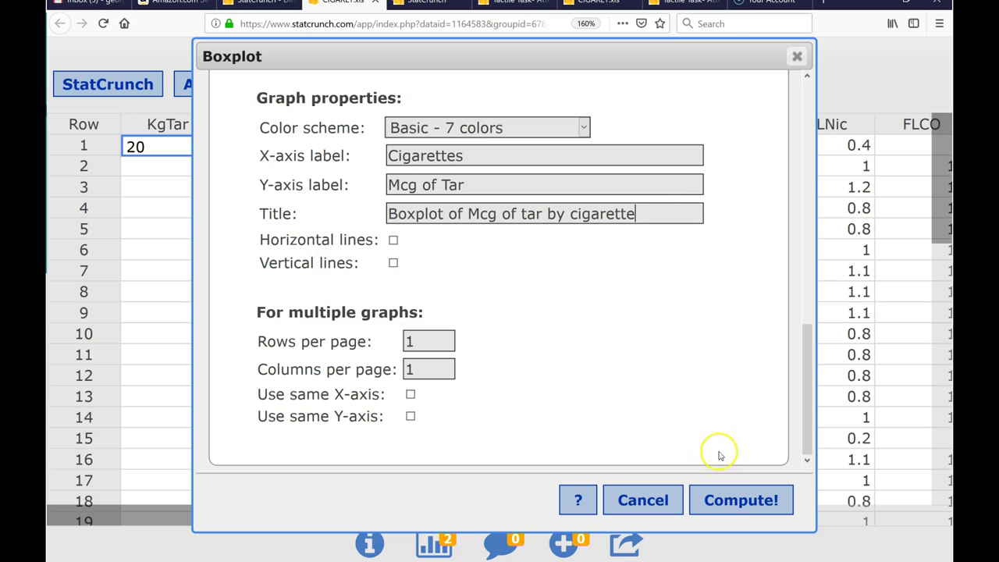
# Compute the boxplot, centre its graph window, and reopen its settings with Options > Edit
pyautogui.click(732, 501)
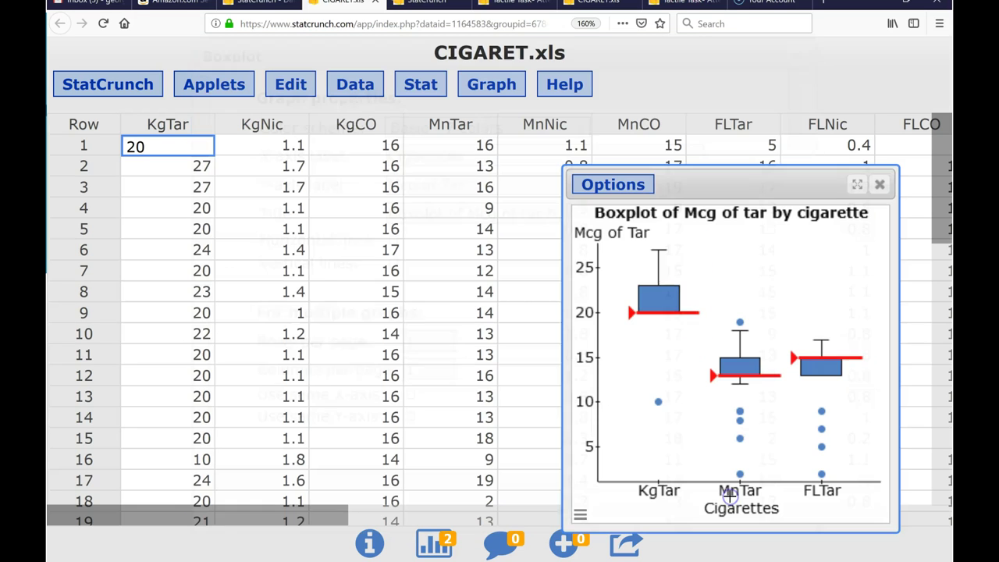
pyautogui.moveTo(725, 189); pyautogui.dragTo(544, 84)
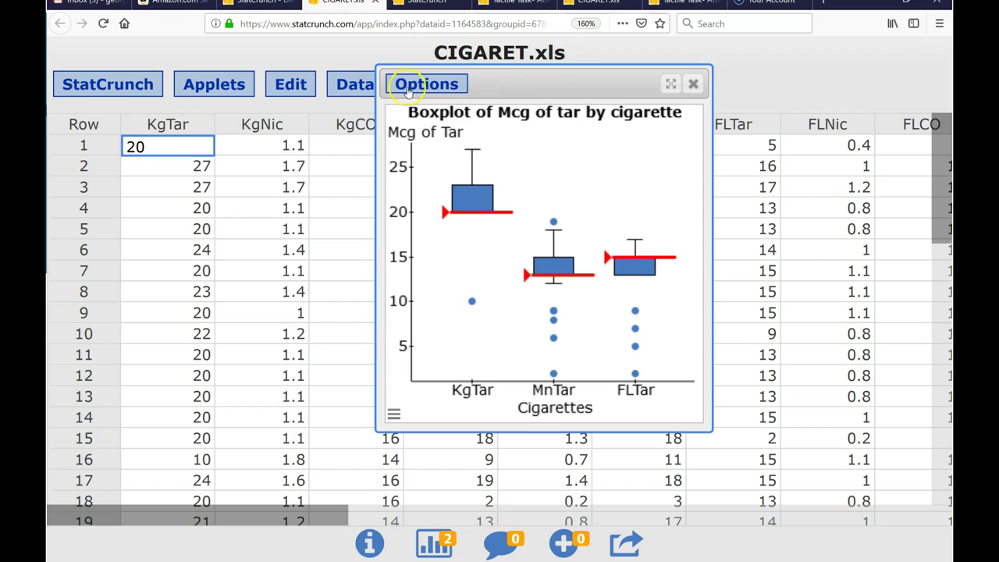
pyautogui.click(415, 86)
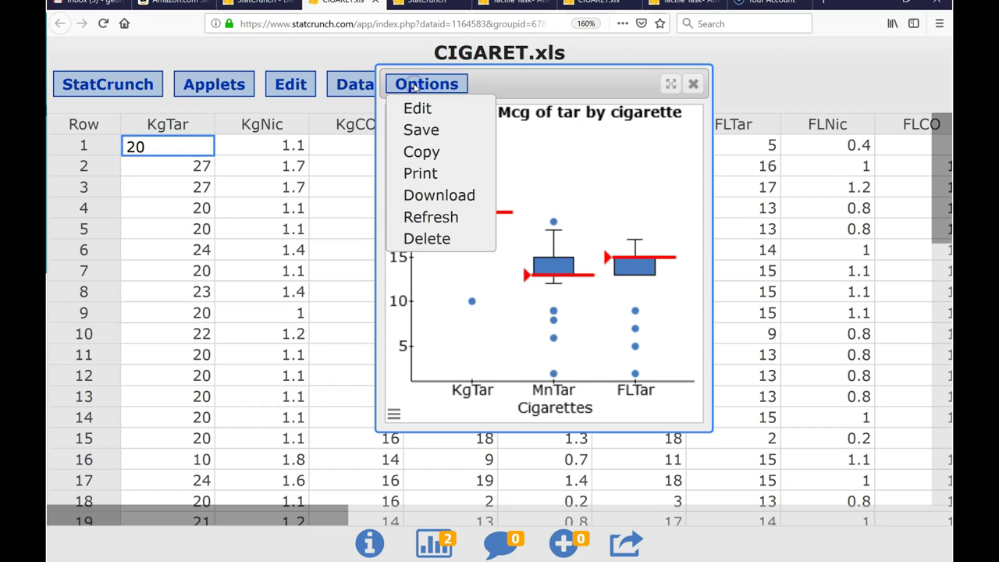
pyautogui.click(418, 106)
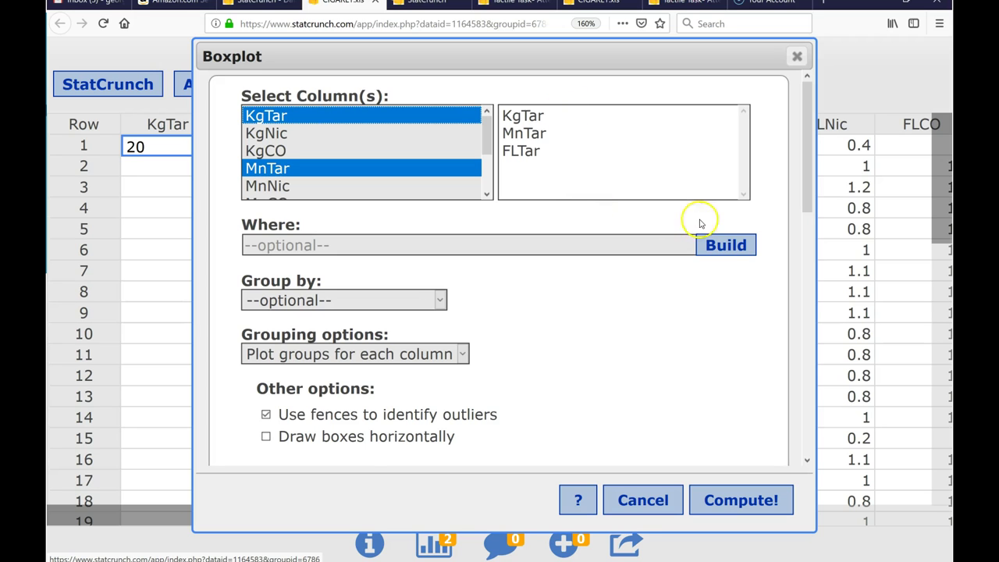
pyautogui.scroll(-2, 628, 318)
pyautogui.scroll(2, 630, 320)
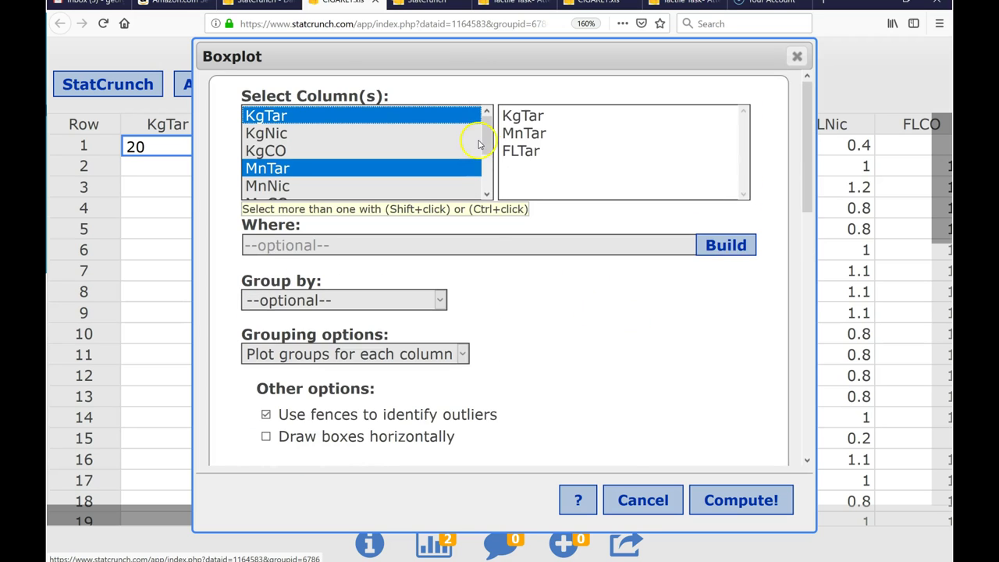
pyautogui.moveTo(486, 152); pyautogui.dragTo(485, 191)
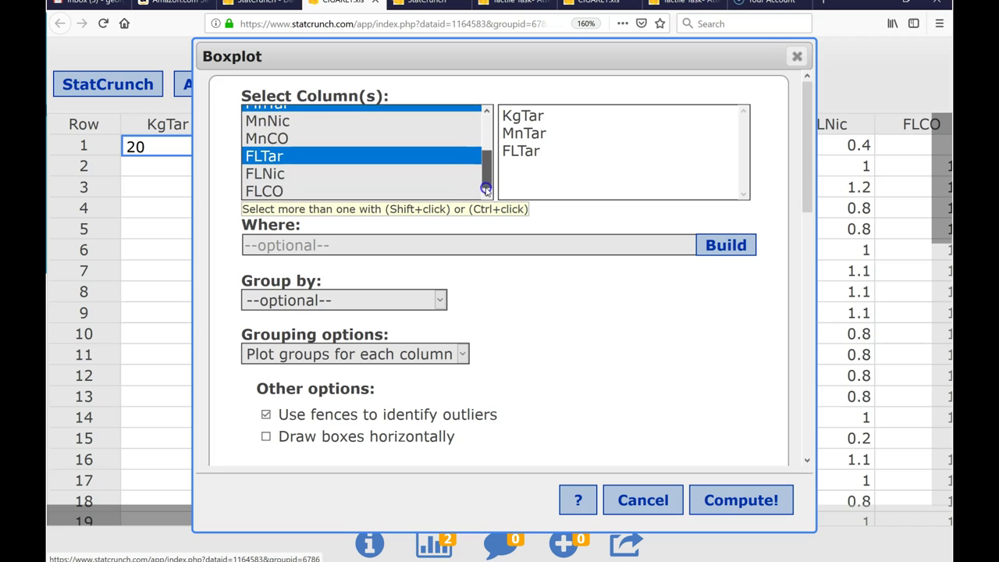
pyautogui.scroll(-1, 613, 321)
pyautogui.scroll(-5, 612, 321)
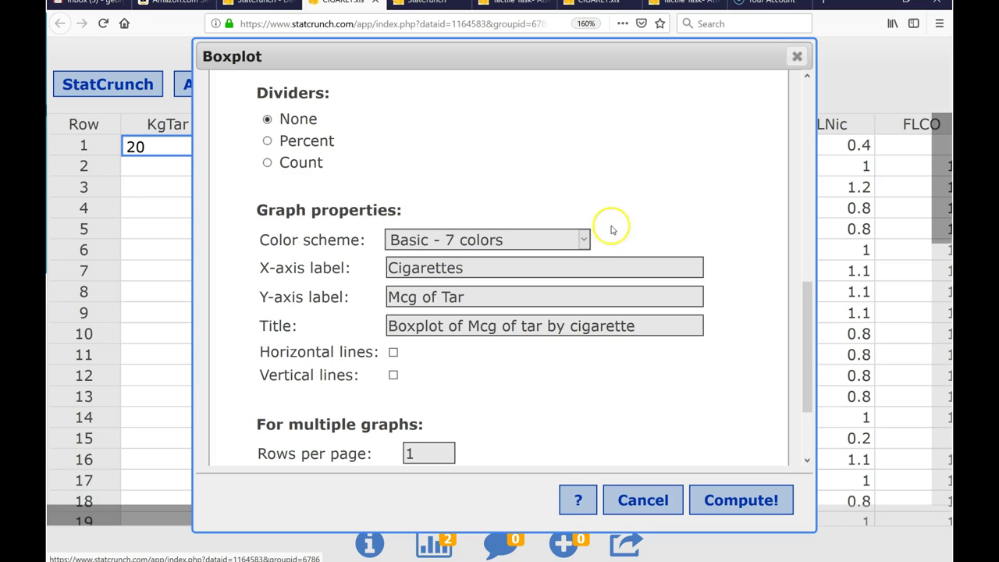
pyautogui.scroll(2, 660, 209)
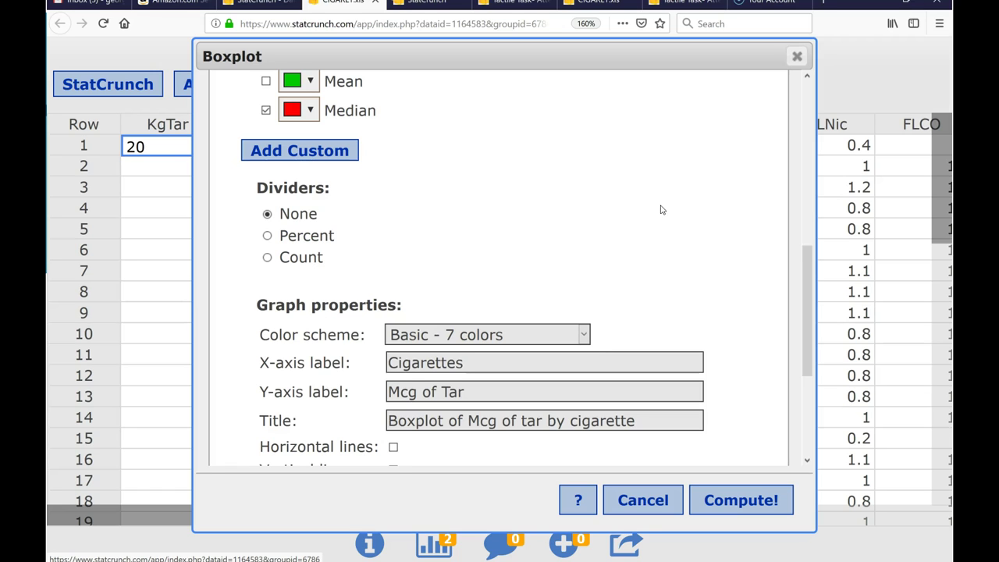
pyautogui.scroll(-1, 660, 209)
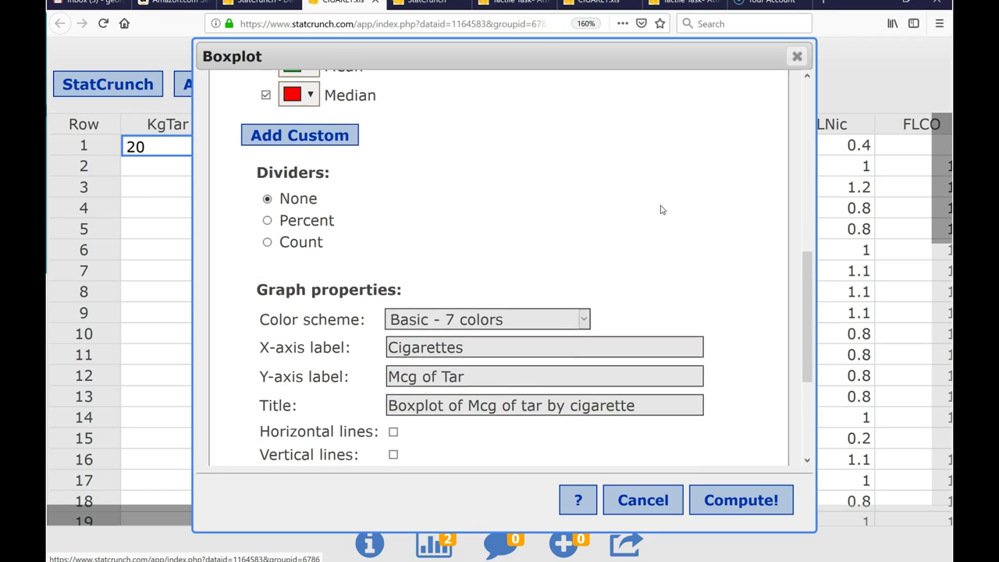
pyautogui.scroll(-2, 661, 210)
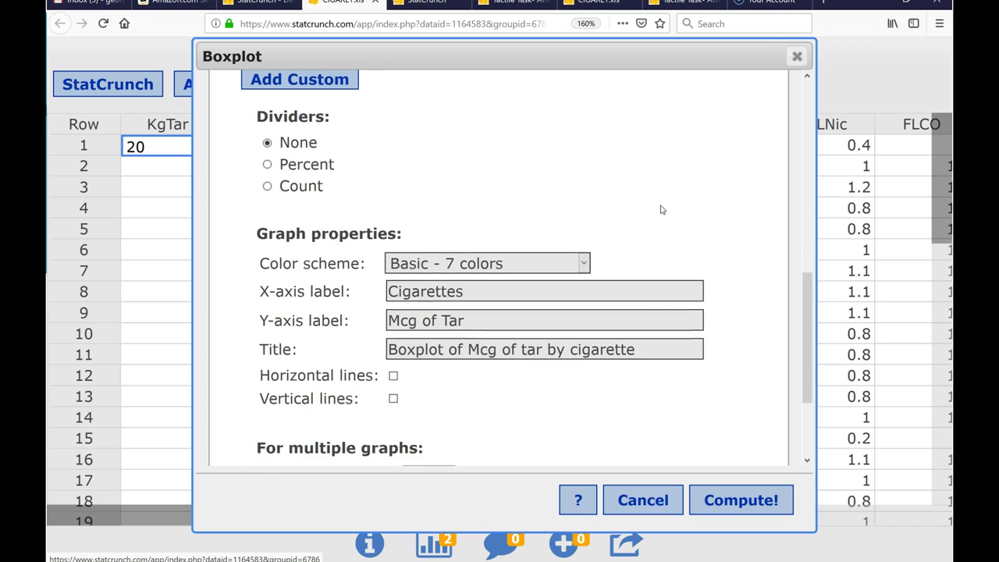
# Recompute the tar boxplot and copy its image to the clipboard via Options > Copy
pyautogui.click(733, 500)
pyautogui.moveTo(711, 183); pyautogui.dragTo(579, 55)
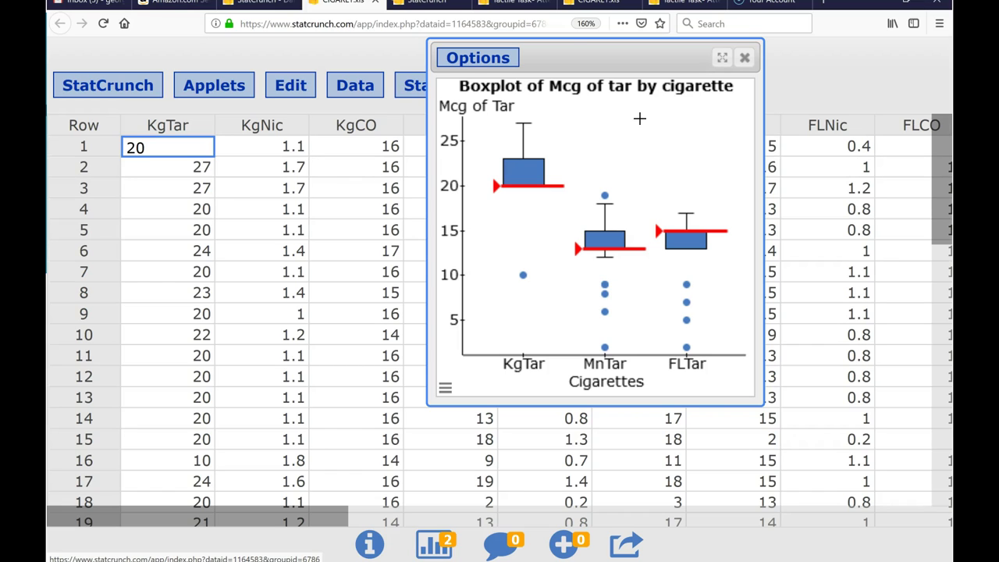
pyautogui.click(457, 60)
pyautogui.click(462, 129)
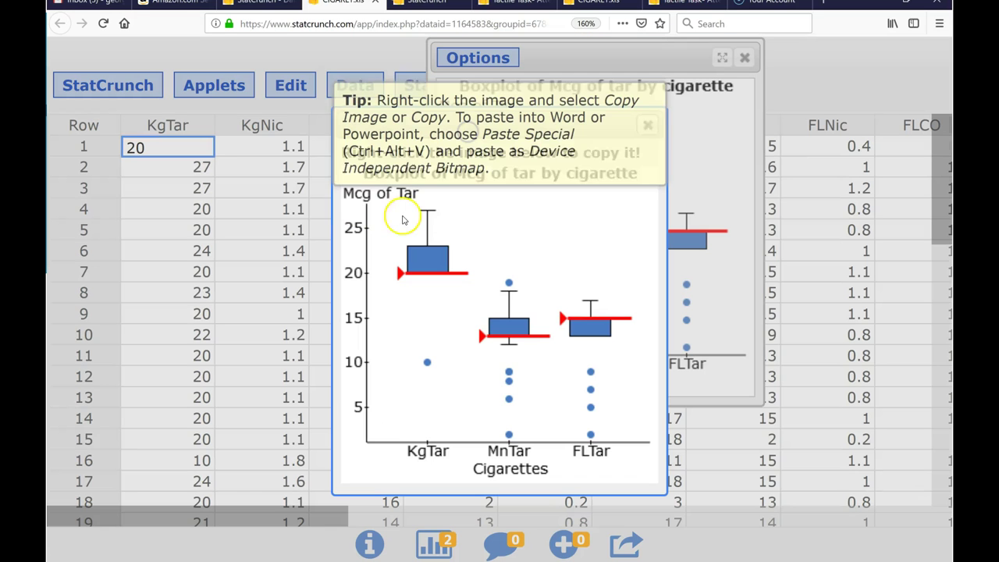
pyautogui.rightClick(487, 211)
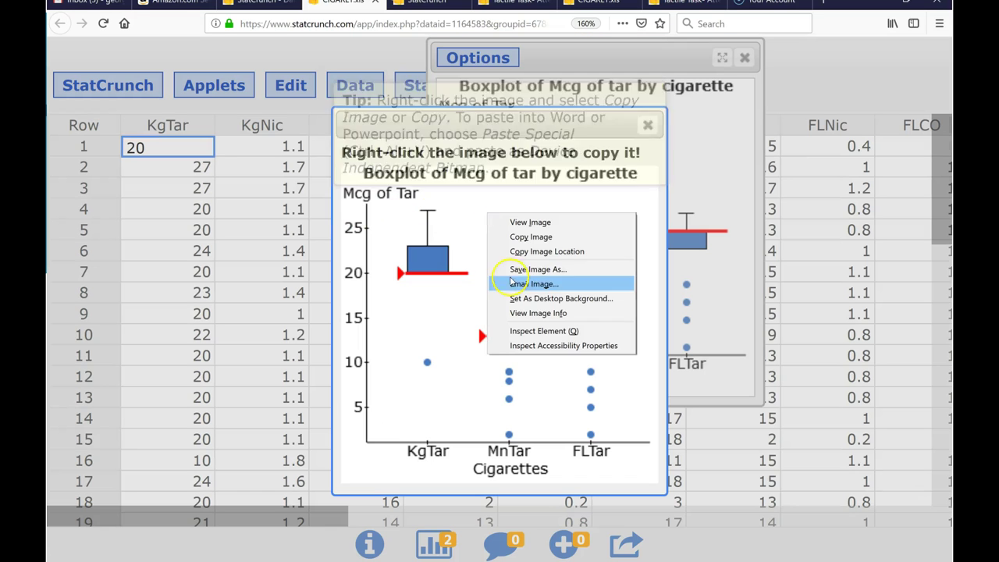
pyautogui.click(532, 236)
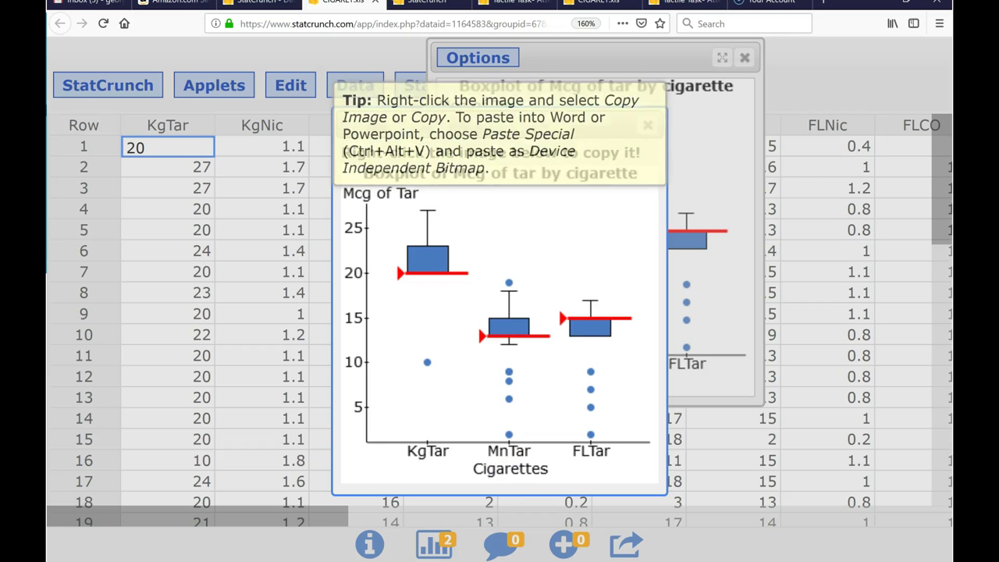
pyautogui.click(469, 504)
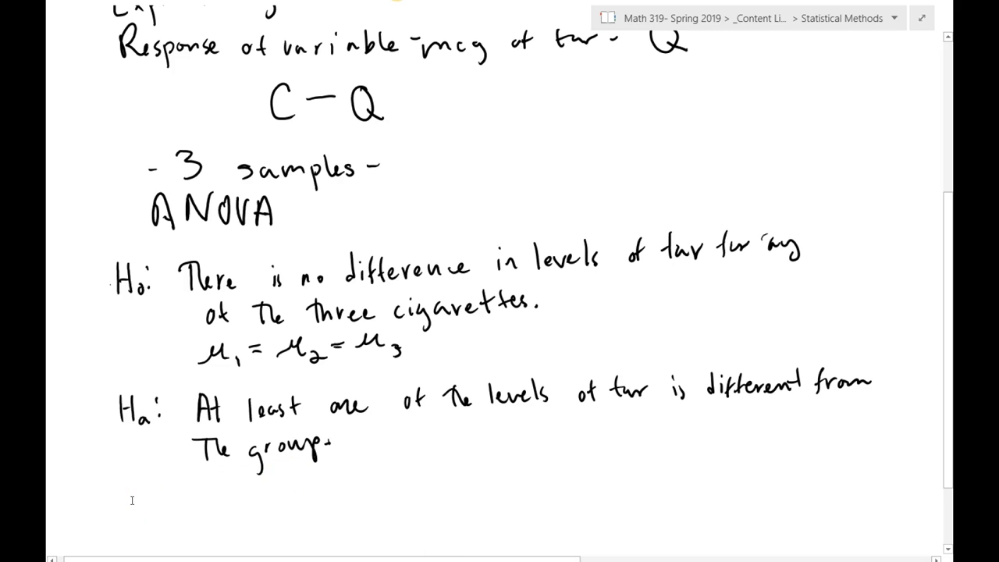
# Paste the boxplot image below the alternative hypothesis and drag its corner to enlarge it
pyautogui.click(131, 500)
pyautogui.hotkey('ctrl', 'v')
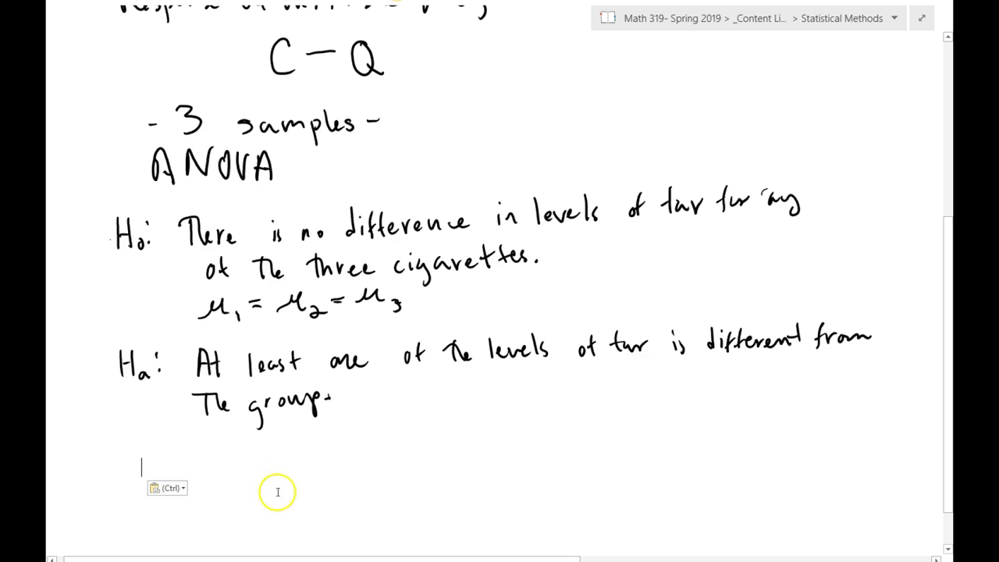
pyautogui.click(141, 464)
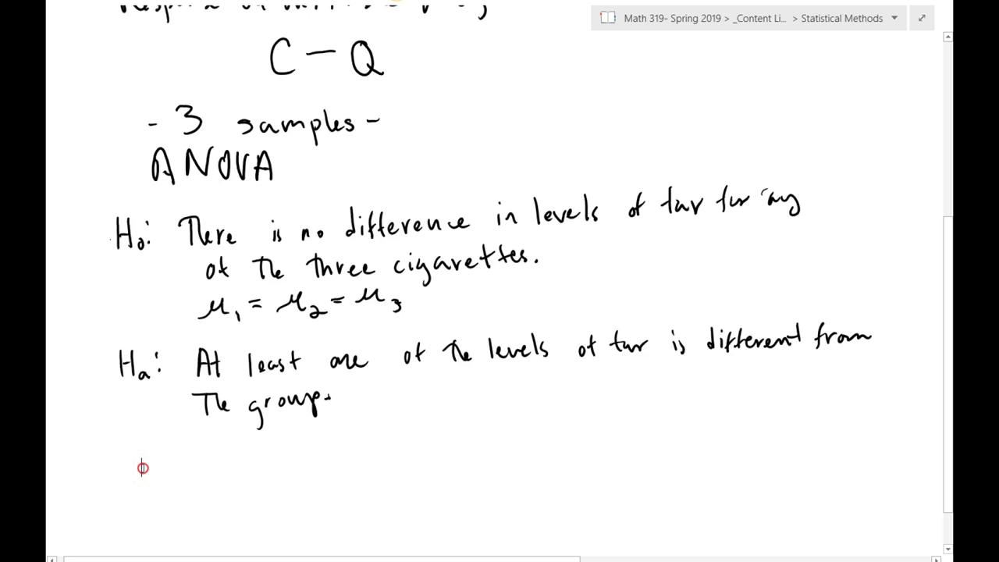
pyautogui.rightClick(142, 468)
pyautogui.click(197, 338)
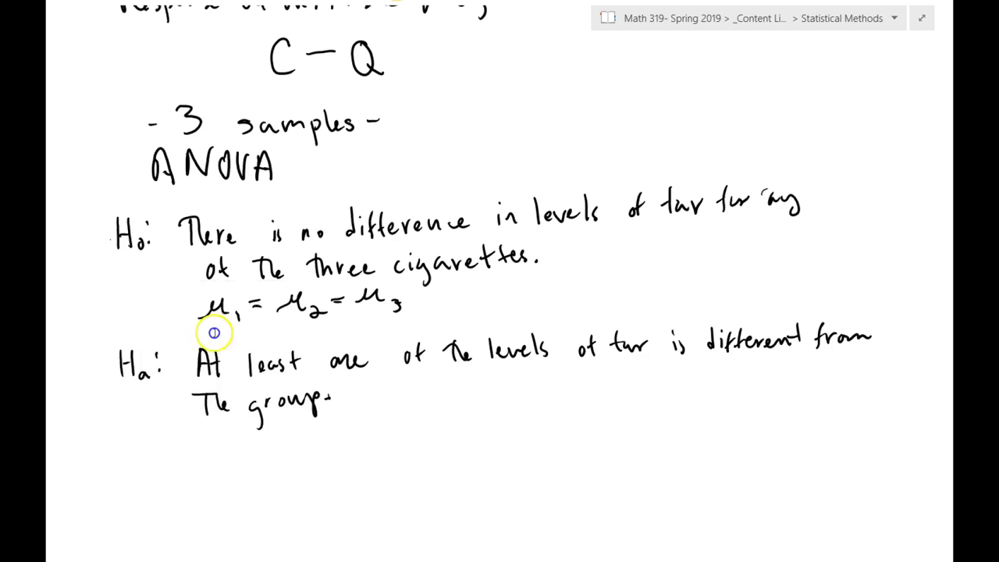
pyautogui.click(212, 173)
pyautogui.moveTo(484, 519); pyautogui.dragTo(667, 560)
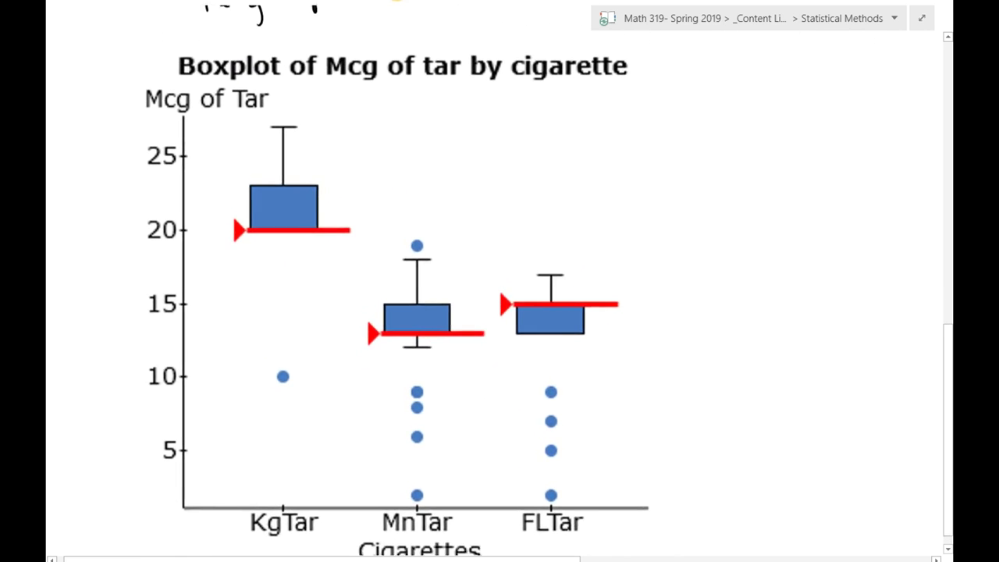